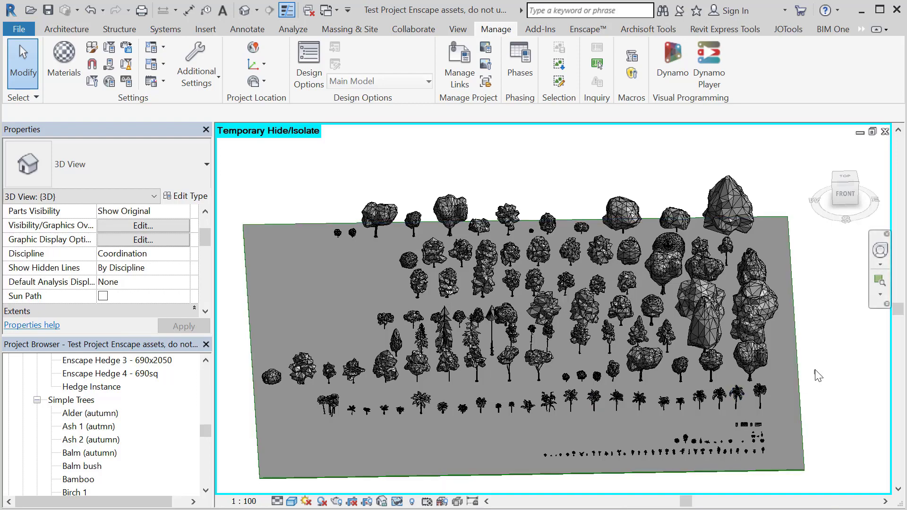
Step: Switch to the Enscape render window and fly over the planting model to examine the rows of trees and palms
mouse_move(828, 375)
middle_mouse_down("shift")
mouse_move(832, 387)
mouse_move(818, 348)
mouse_move(827, 350)
mouse_move(822, 401)
mouse_move(825, 366)
middle_mouse_up("shift")
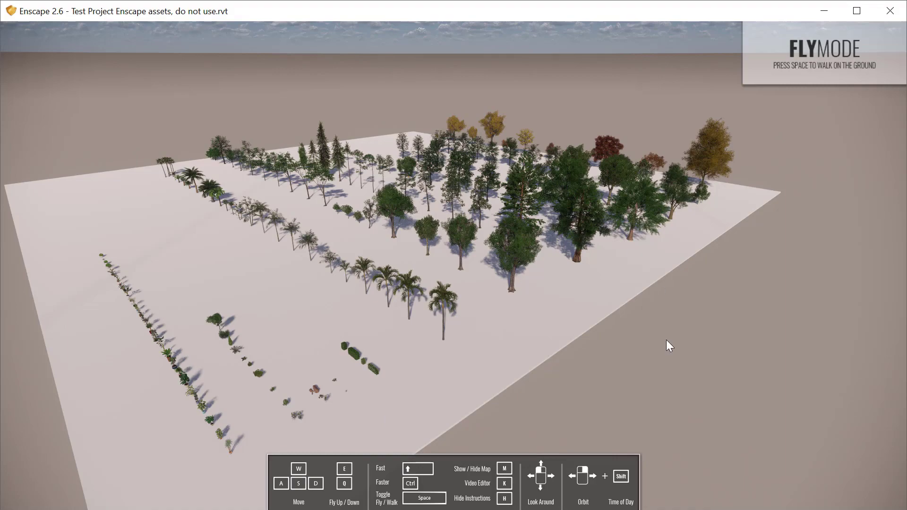
left_click_drag(668, 344, 503, 185)
key("w")
key("w")
key("d")
left_click_drag(638, 385, 668, 377)
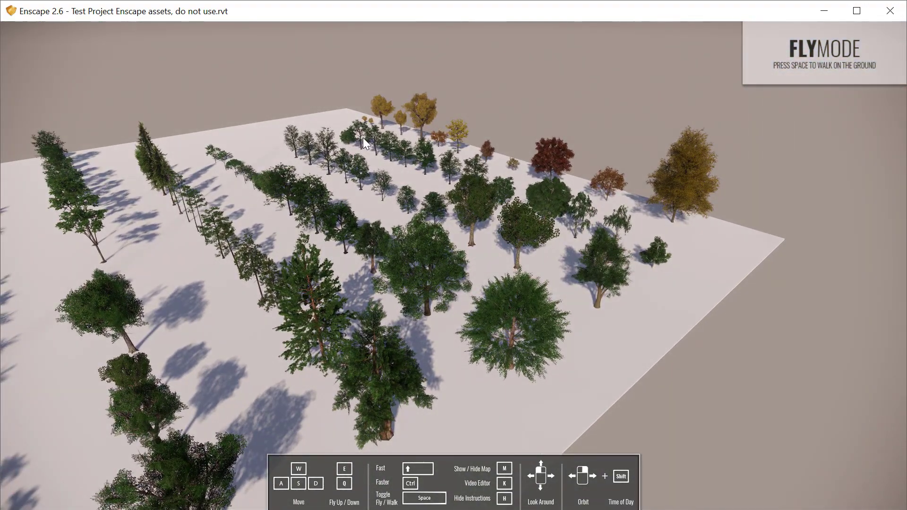
key("a")
key("s")
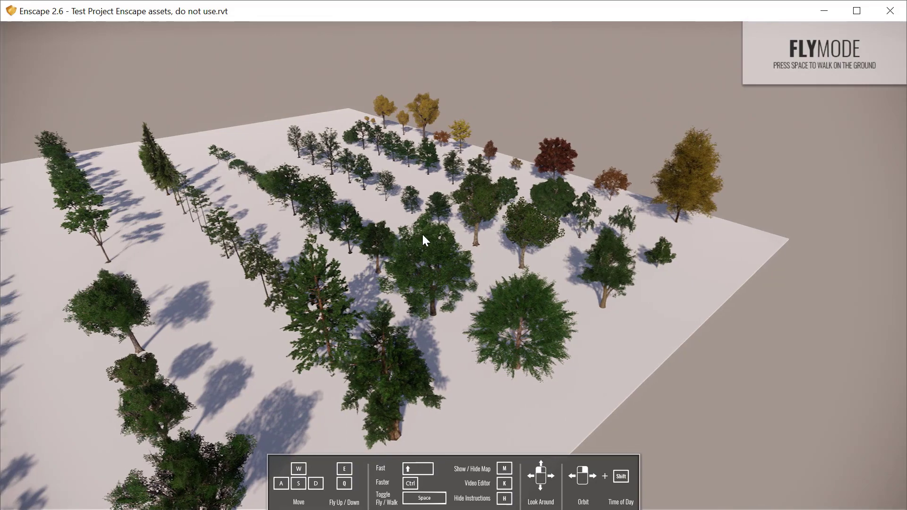
key("a")
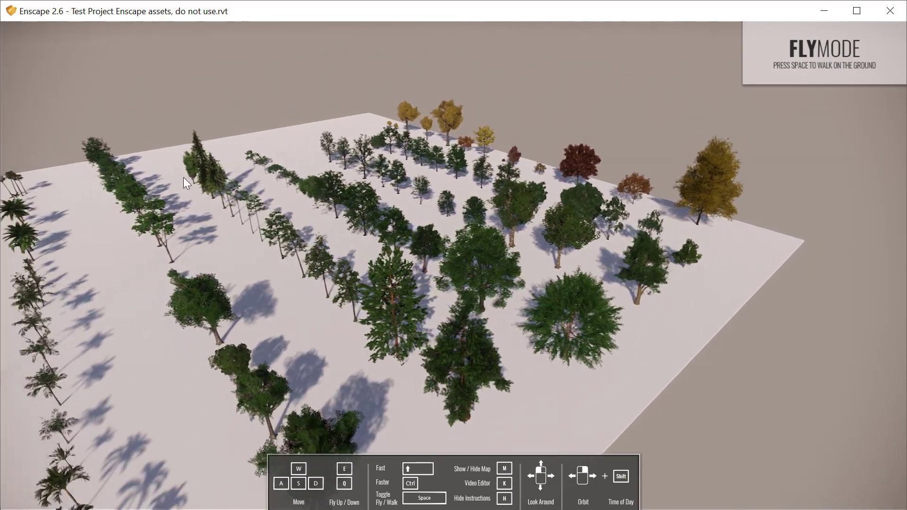
key("a")
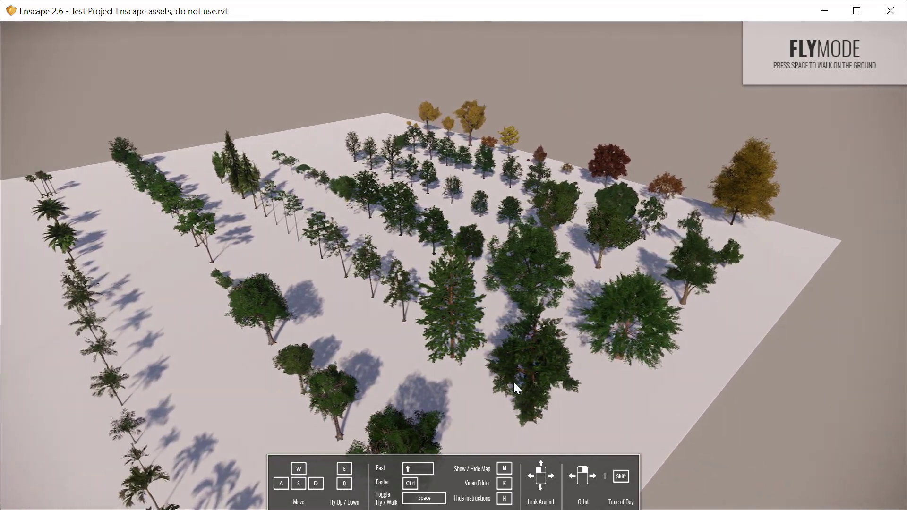
key("a")
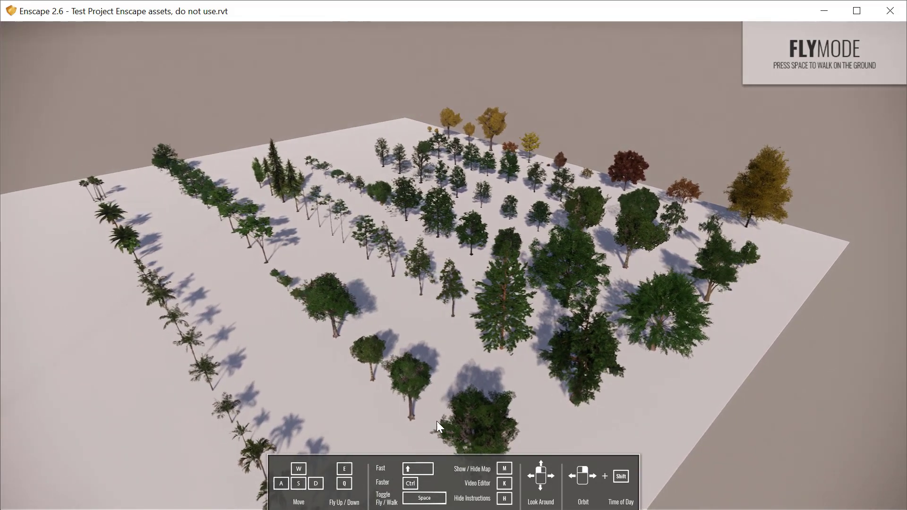
key("a")
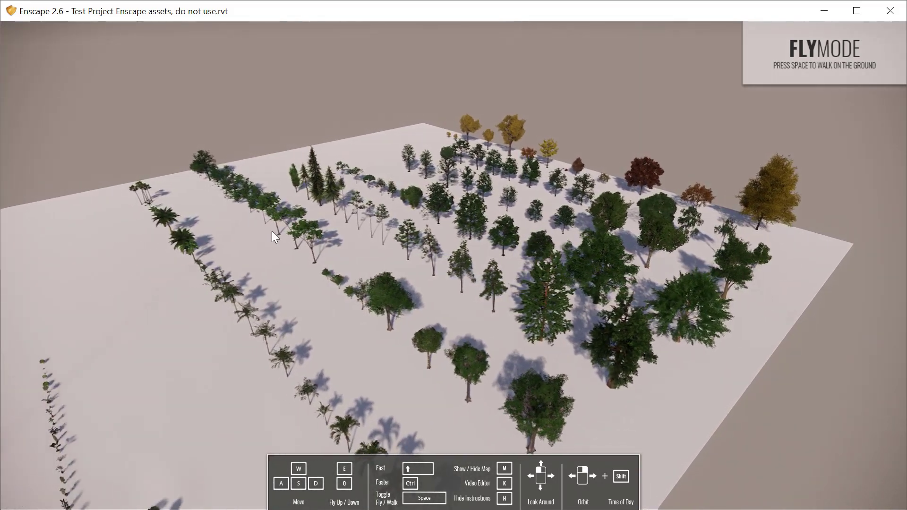
left_click_drag(300, 269, 343, 286)
key("a")
key("a")
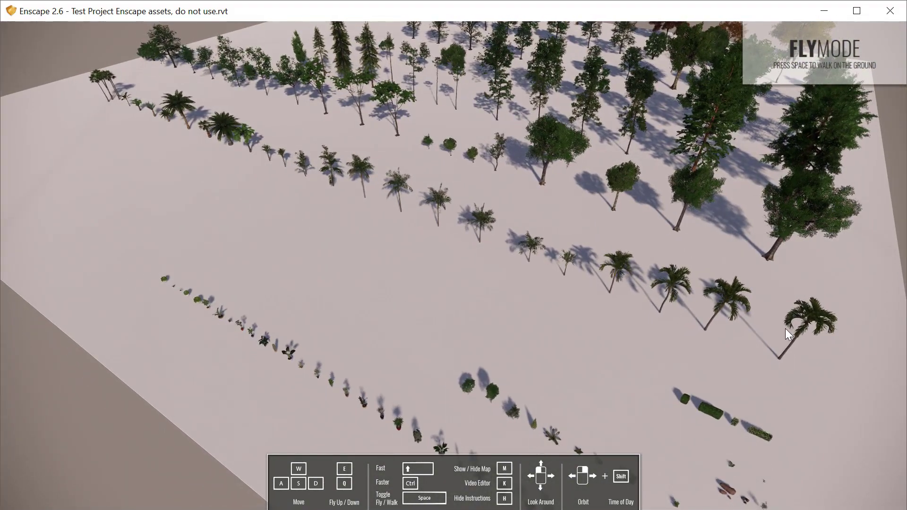
Step: Fly down to the small planting assets and examine the hedges, rocks and shrubs up close
key("s")
left_click_drag(448, 268, 599, 274)
key("w")
key("a")
key("w")
key("w")
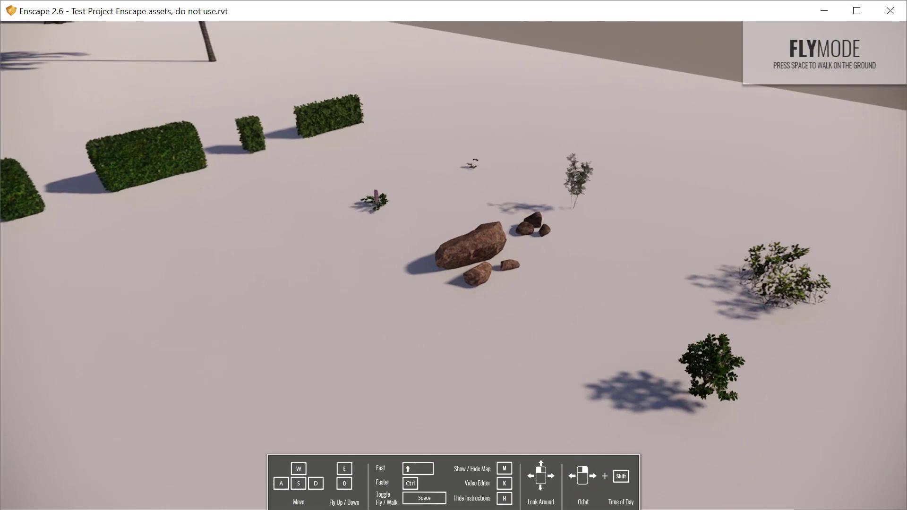
key("w")
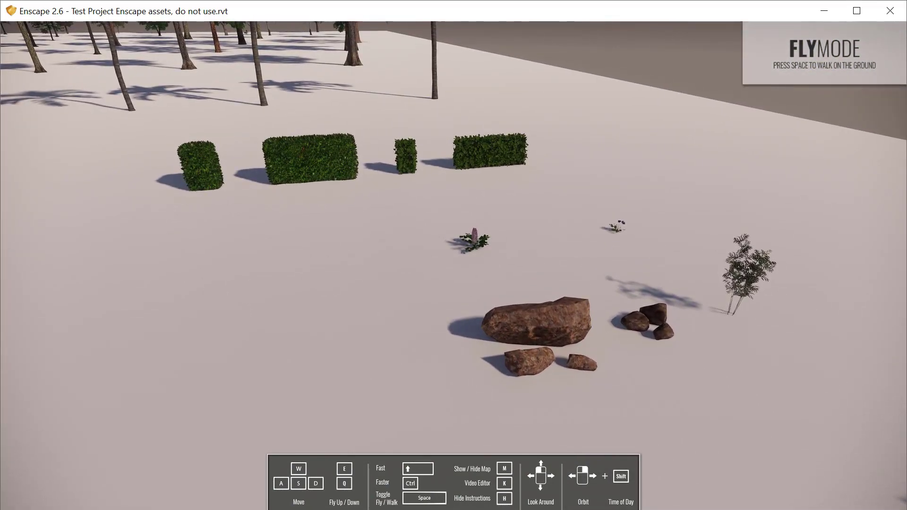
left_click_drag(520, 264, 421, 279)
key("w")
key("w")
key("s")
key("s")
left_click_drag(416, 373, 458, 355)
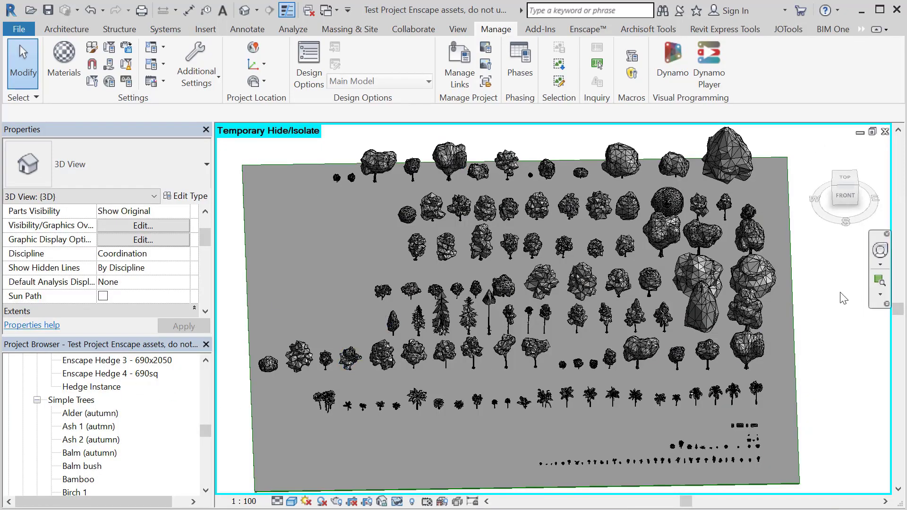
Step: Switch to Revit, reset the temporary hide/isolate in the 3D view and open the Section 1 view
key("h")
key("r")
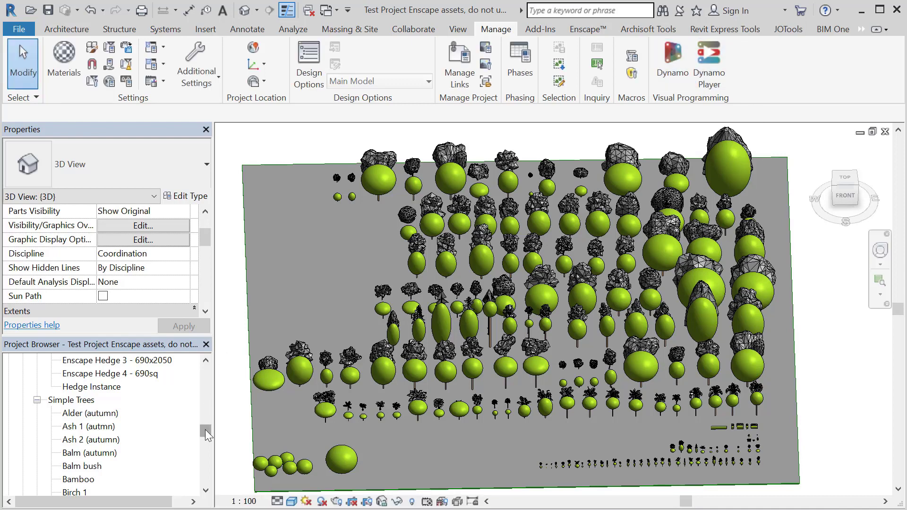
left_click_drag(205, 430, 206, 372)
double_click(71, 377)
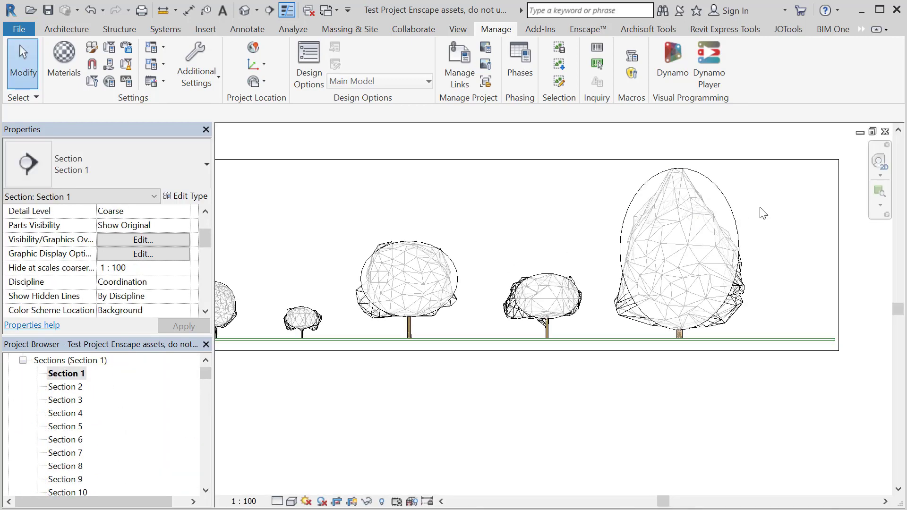
Step: Compare the Simple Trees Ash 1 (autmn) element with its overlapping Enscape asset mesh in the section
scroll(771, 213, "up", 1)
middle_click_drag(476, 276, 660, 266)
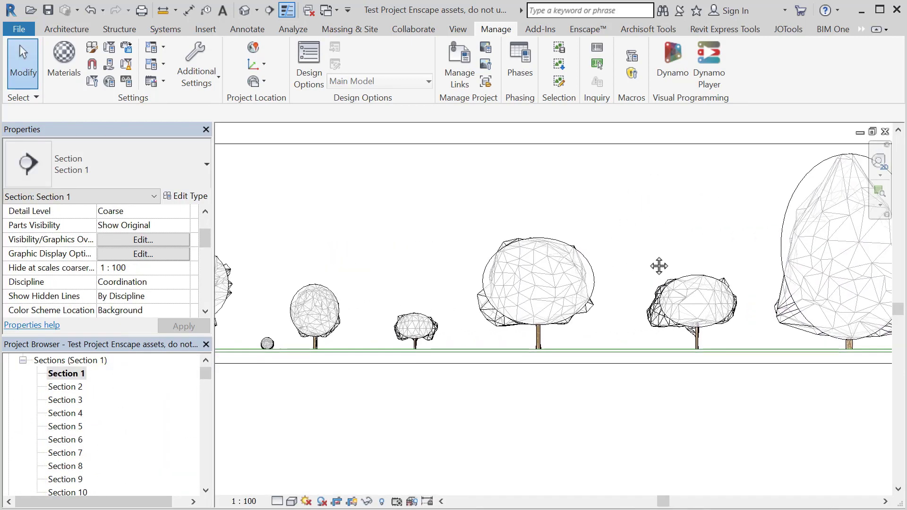
scroll(612, 255, "up", 1)
left_click(586, 271)
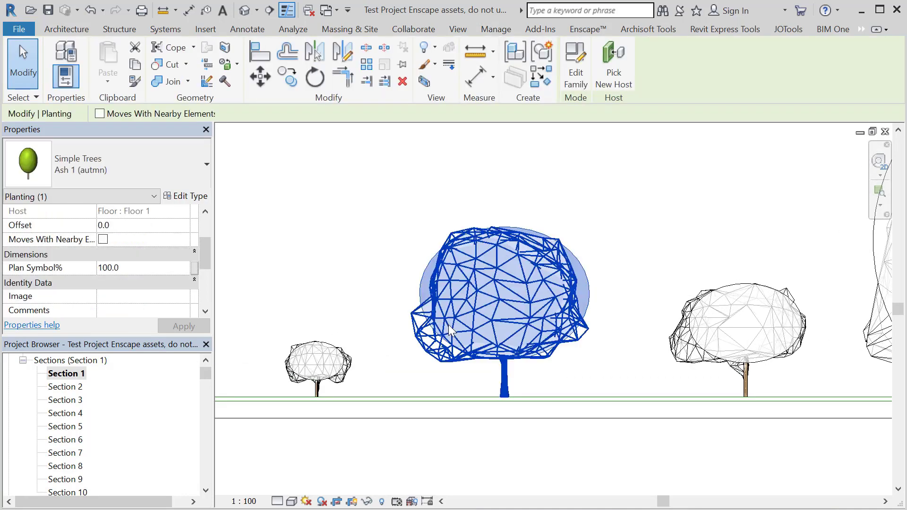
key("Tab")
left_click(420, 348)
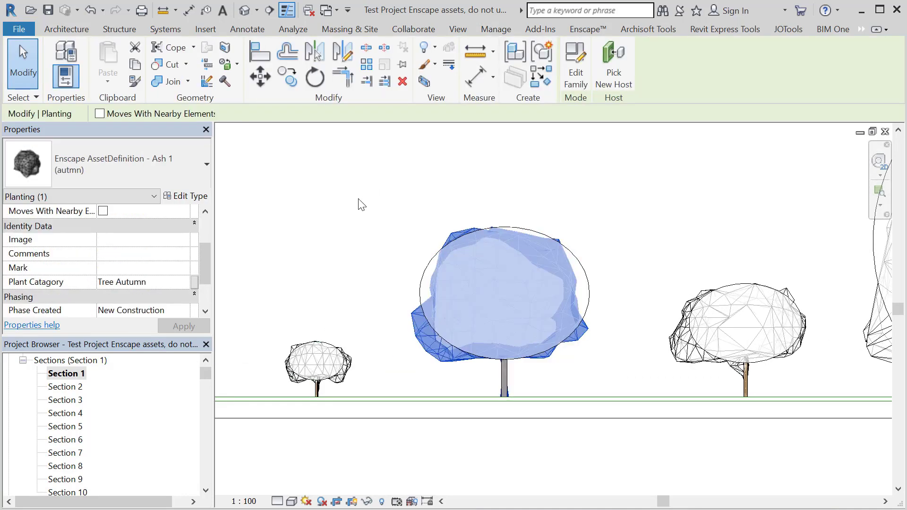
left_click(344, 225)
middle_click_drag(350, 230, 360, 185)
scroll(418, 200, "up", 2)
scroll(406, 163, "up", 2)
scroll(332, 164, "down", 1)
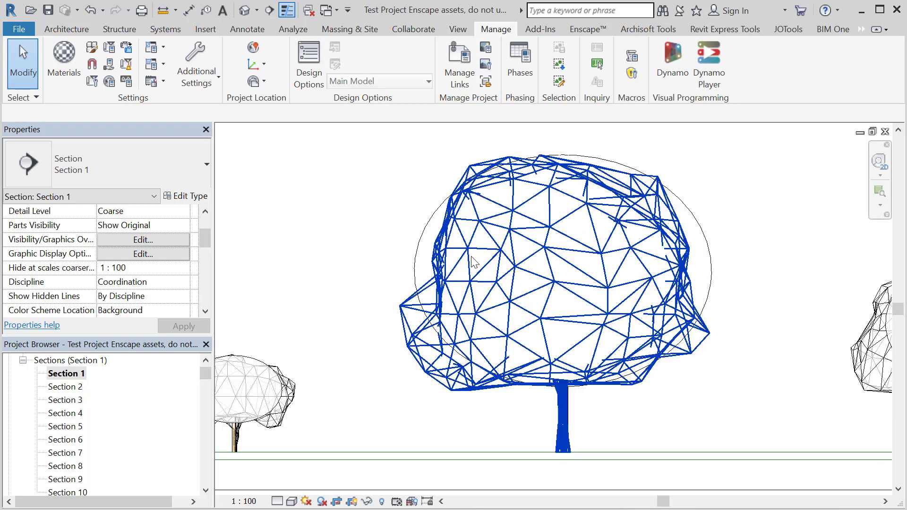
Step: Set the Plan Symbol% of the Ash 1 (autmn) simple tree to 50
left_click(428, 227)
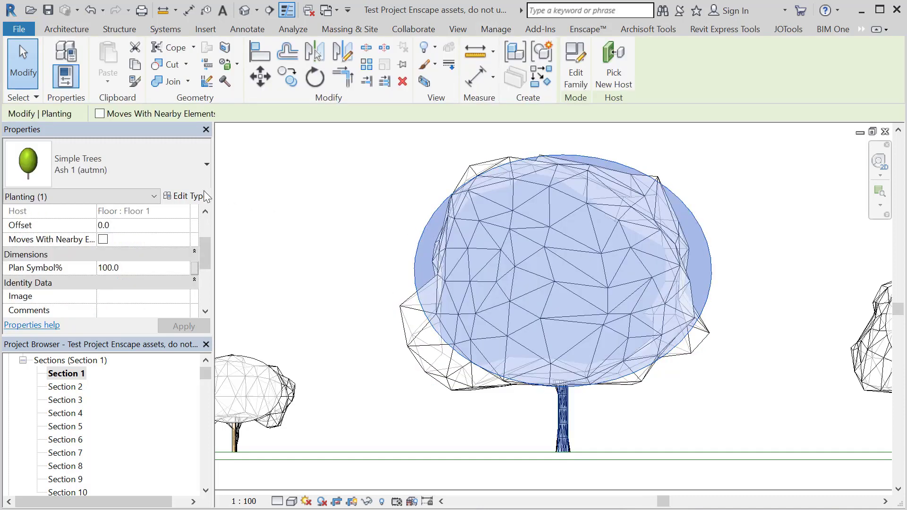
left_click(132, 267)
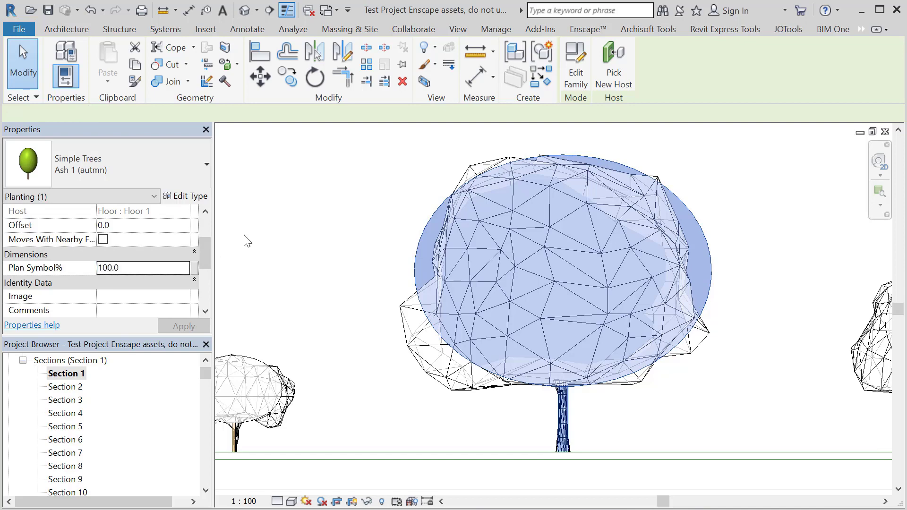
double_click(152, 267)
type("50")
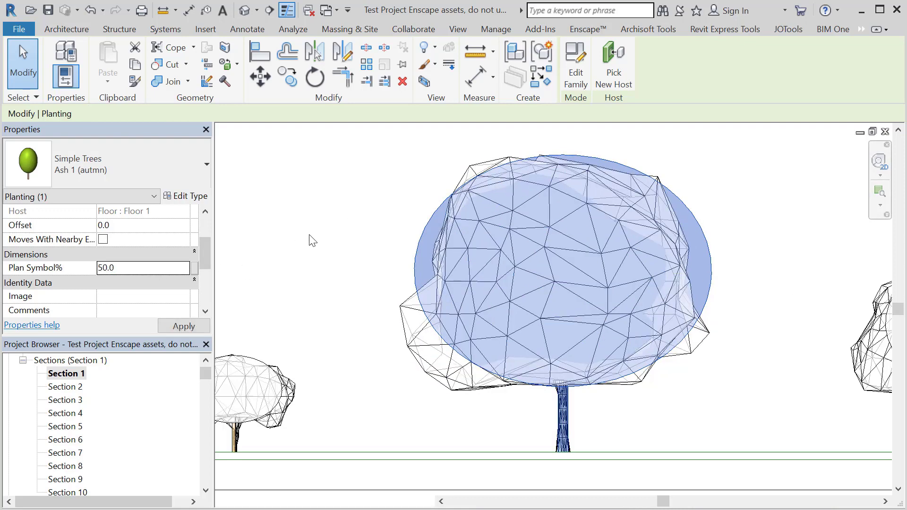
left_click(307, 236)
double_click(525, 171)
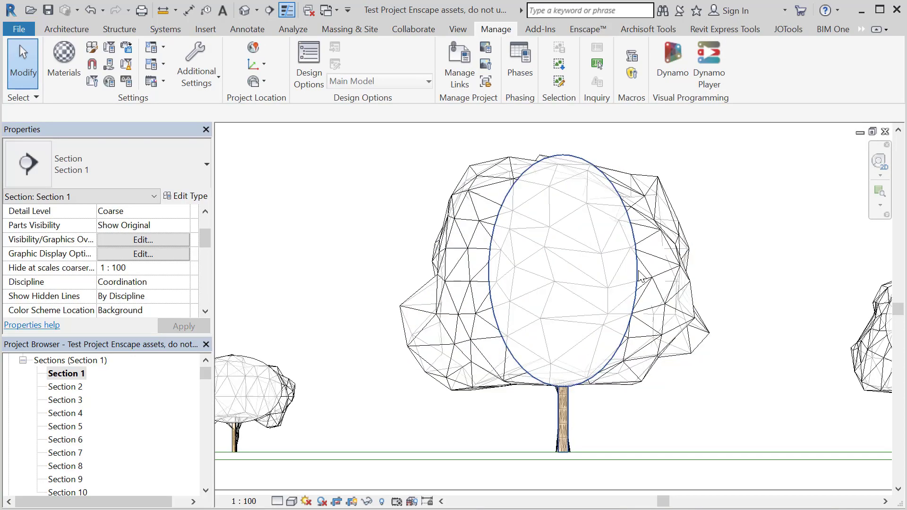
Step: Restore the Plan Symbol% of the Ash 1 (autmn) simple tree to 100
left_click(496, 235)
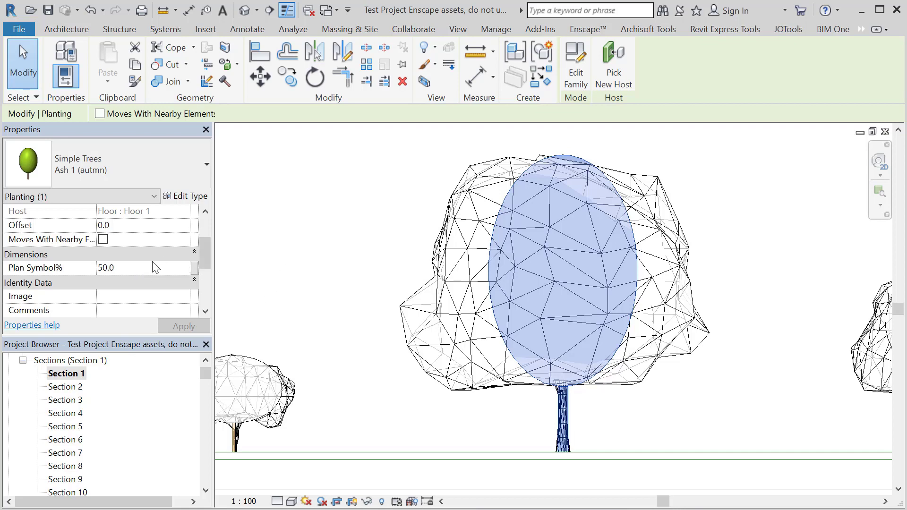
left_click(147, 263)
type("10")
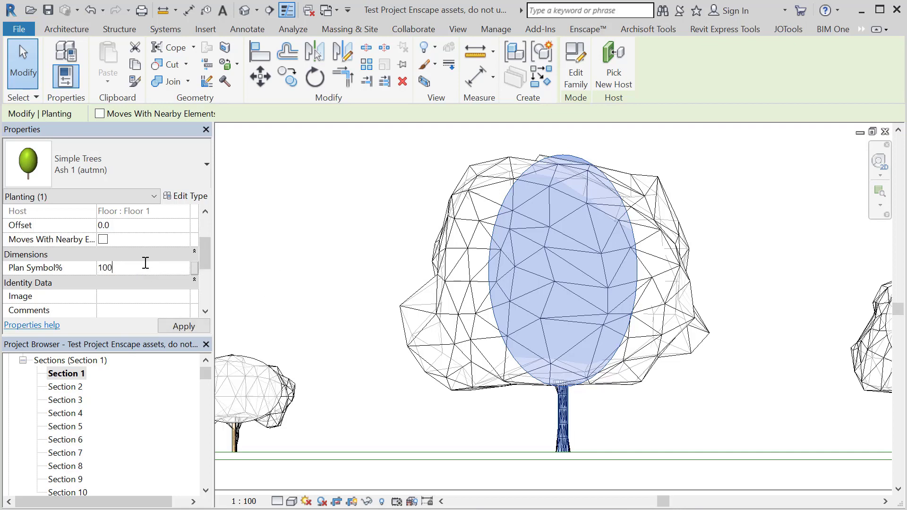
key("ctrl+Tab")
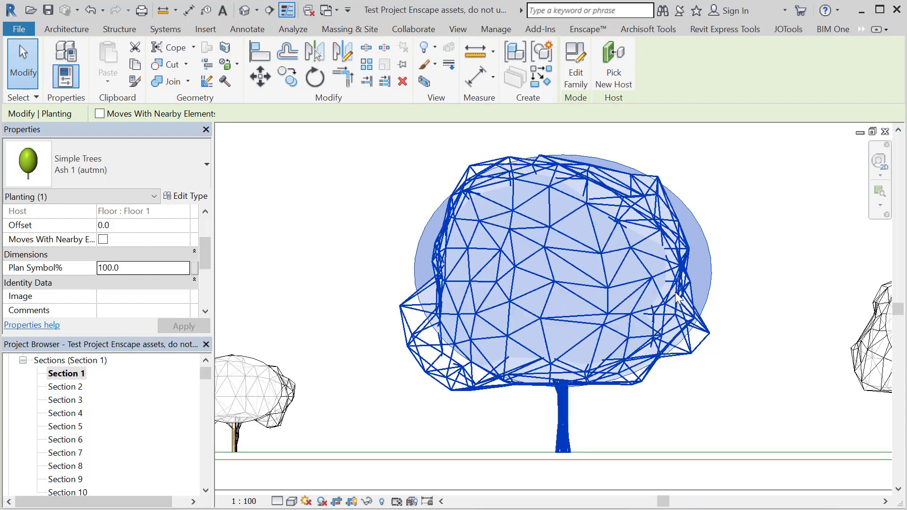
Step: Set the type Height of the Ash 1 (autmn) simple tree to 15000
left_click(191, 197)
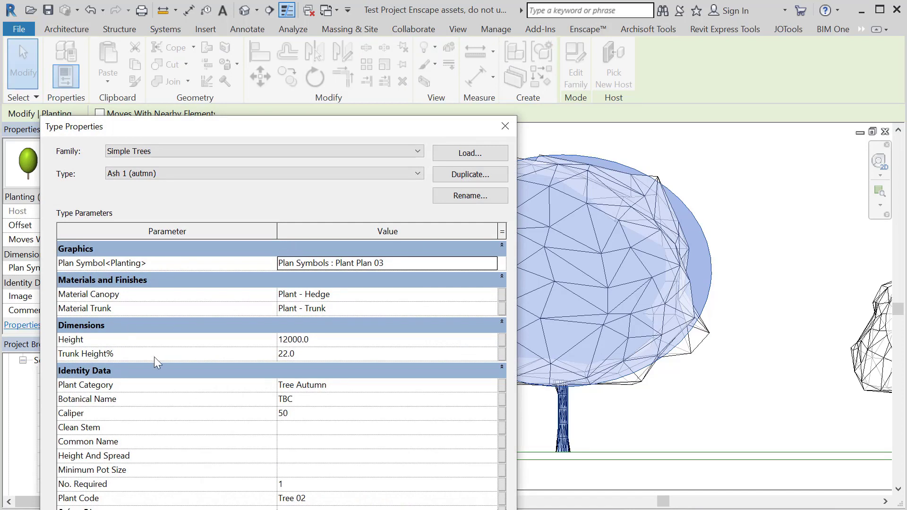
left_click(312, 356)
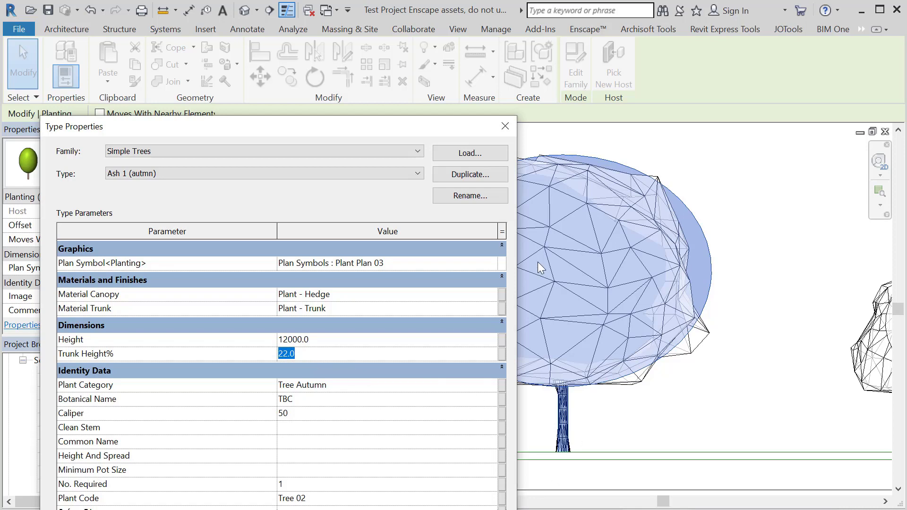
left_click(335, 345)
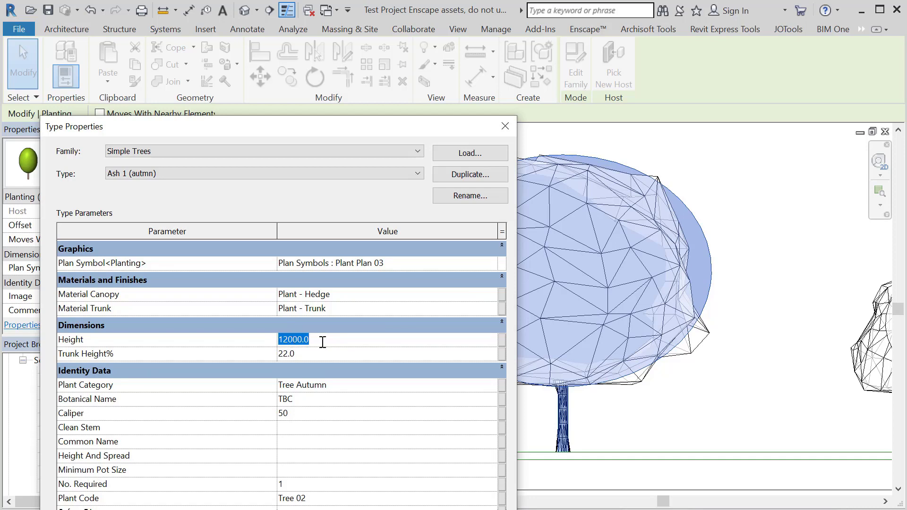
type("150")
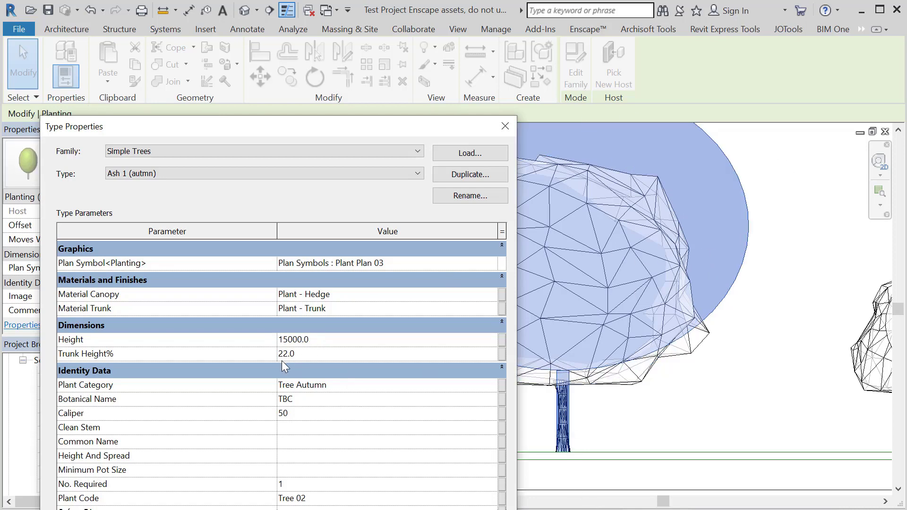
left_click(331, 341)
key("Escape")
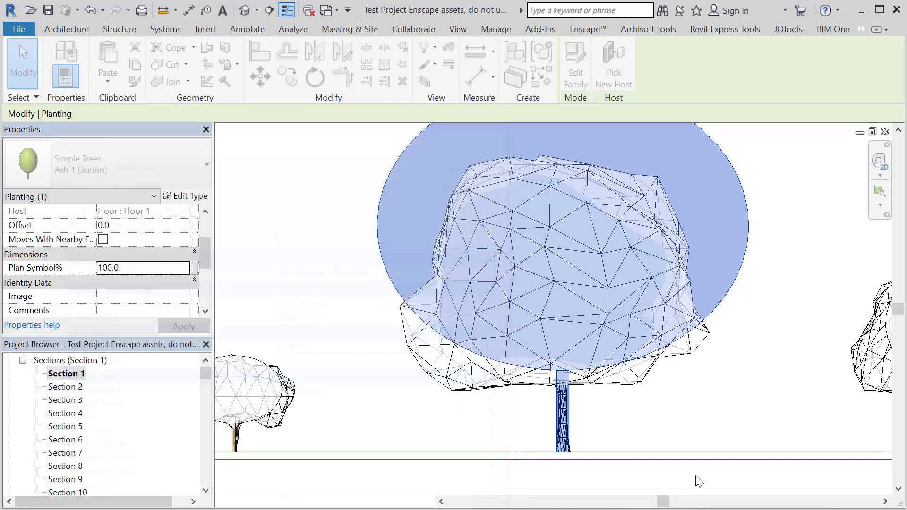
left_click(713, 411)
Step: Undo the last height change on the Ash 1 (autmn) tree type
key("ctrl+Tab")
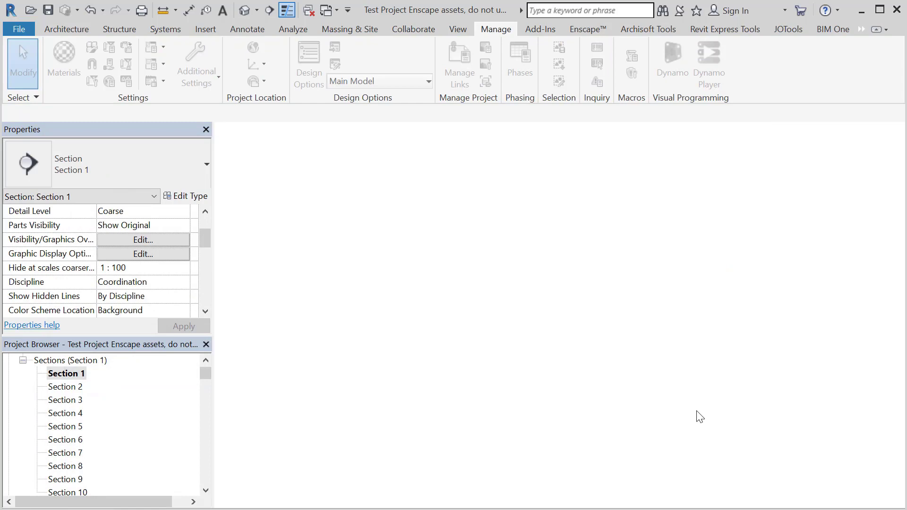
key("ctrl+z")
scroll(667, 391, "down", 2)
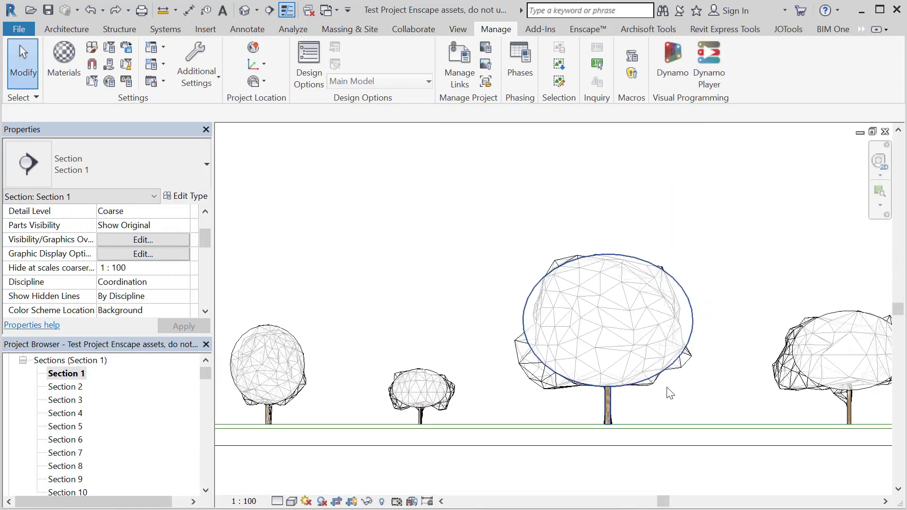
Step: Switch to the Enscape render window and fly in to examine the large green and autumn trees up close
key("ctrl+Tab")
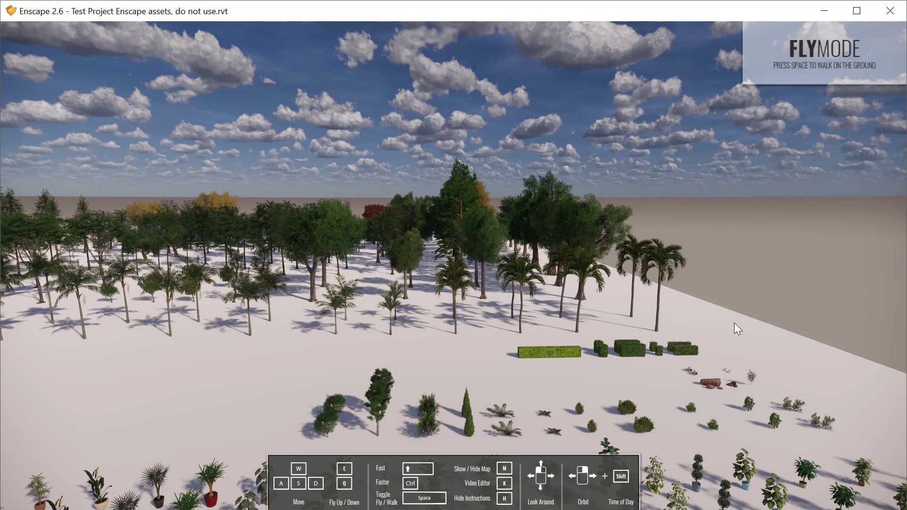
left_click_drag(735, 323, 468, 295)
key("d")
key("w")
key("d")
key("w")
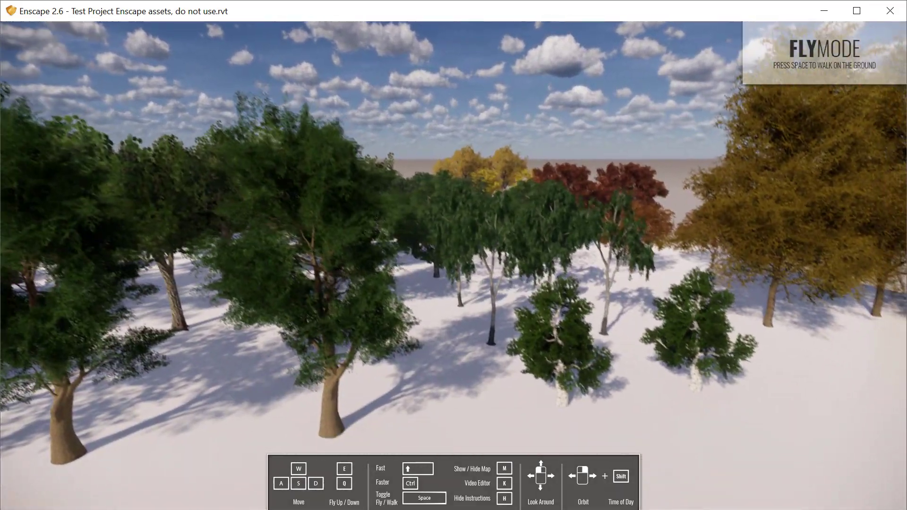
left_click_drag(680, 250, 673, 303)
key("d")
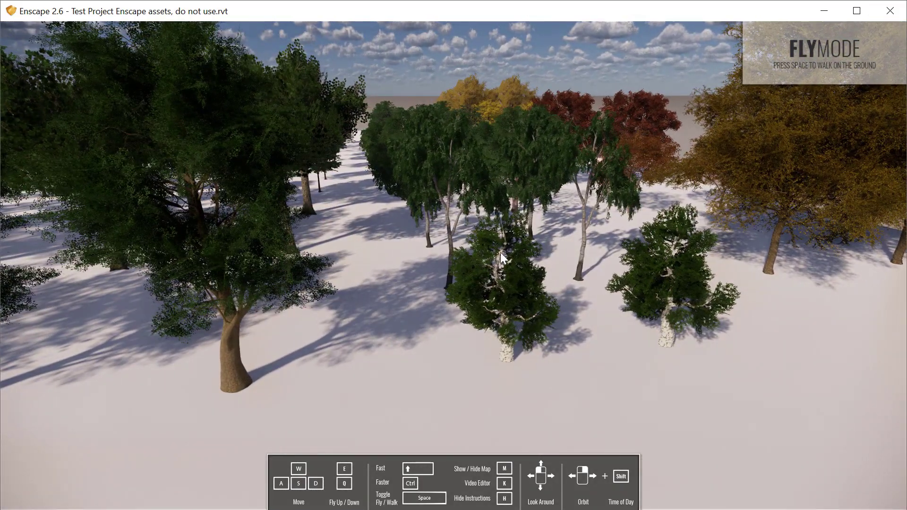
key("d")
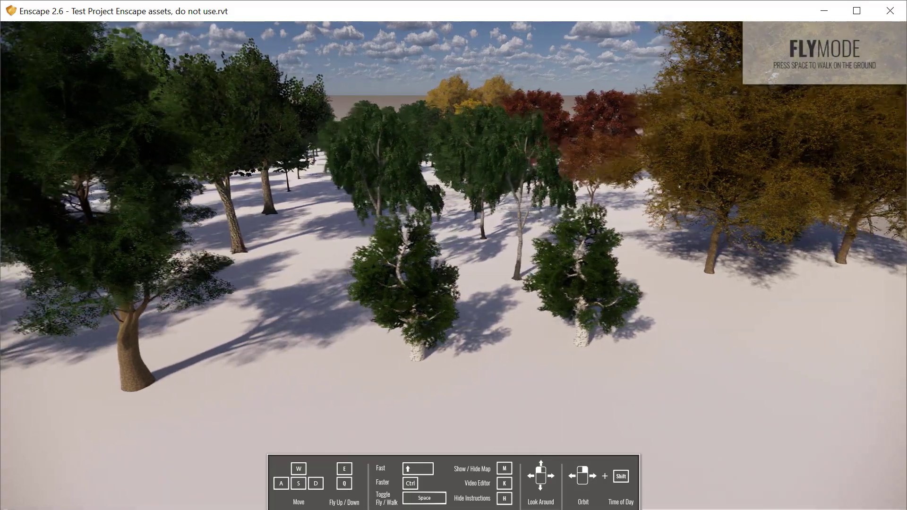
Step: Look around and fly onward through the rows of green and autumn trees in the render
left_click_drag(674, 302, 581, 286)
key("w")
key("a")
Step: Return to Revit and examine the EnscapeAssetId and EnscapeNativeAssetHeight in the type properties of the Ash 1 (autmn) simple tree
key("alt+Tab")
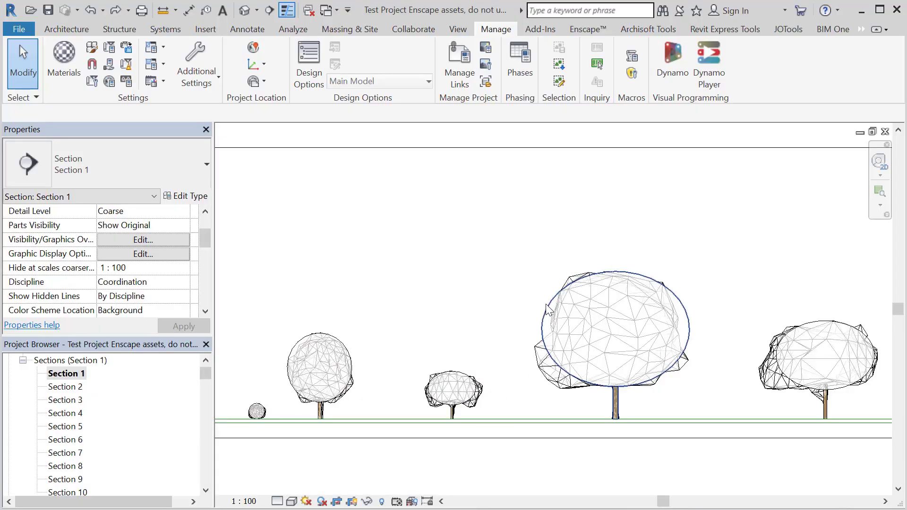
left_click(546, 304)
left_click(181, 197)
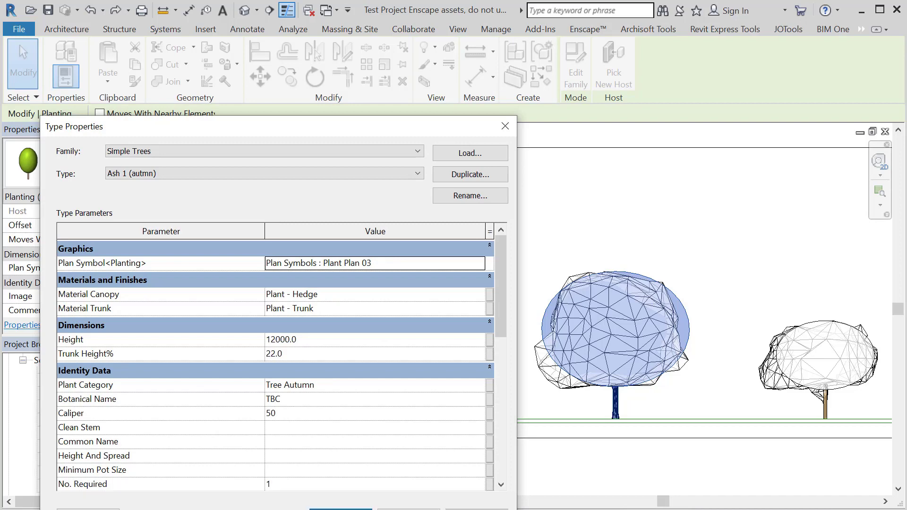
left_click_drag(321, 132, 589, 53)
scroll(579, 284, "down", 8)
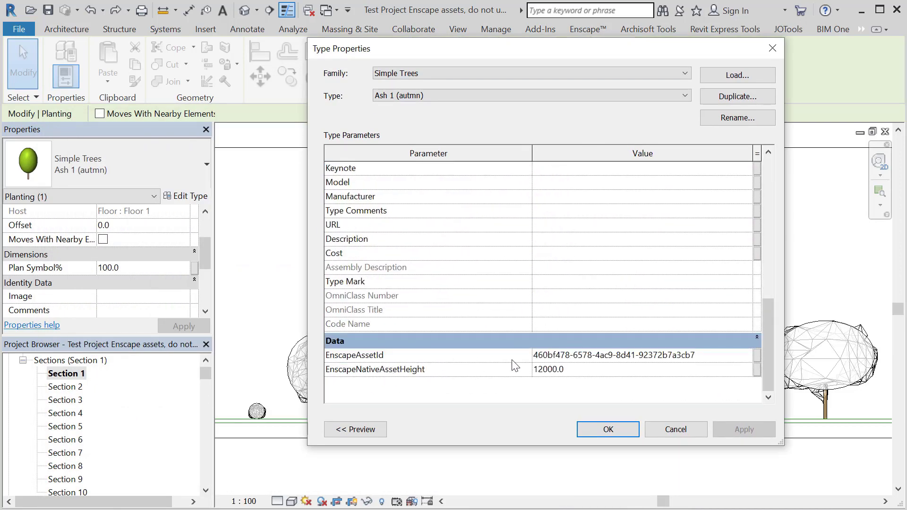
left_click(714, 356)
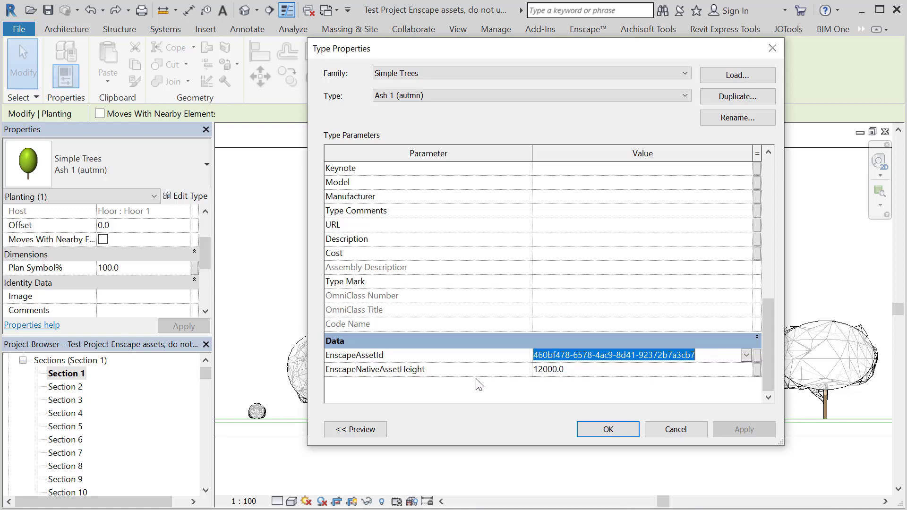
mouse_move(357, 378)
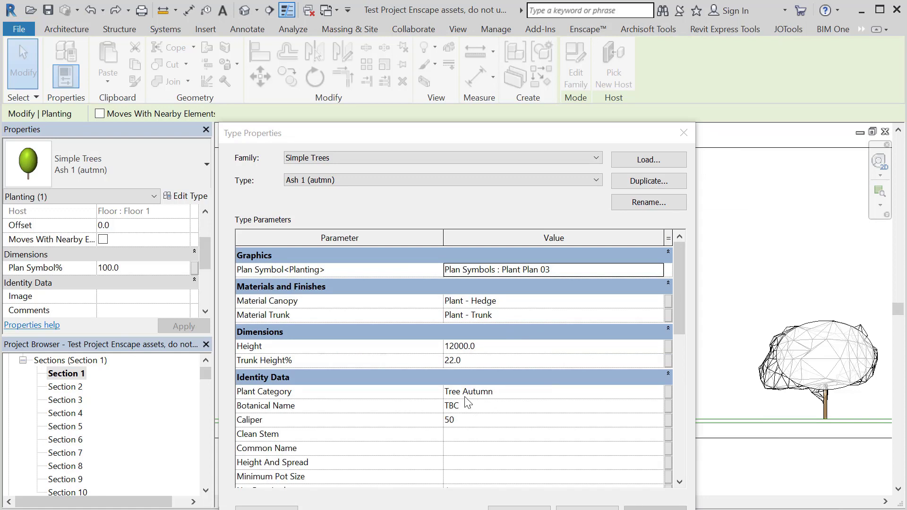
Step: Review the Plant Category options available for the Ash 1 (autmn) tree type
left_click(661, 389)
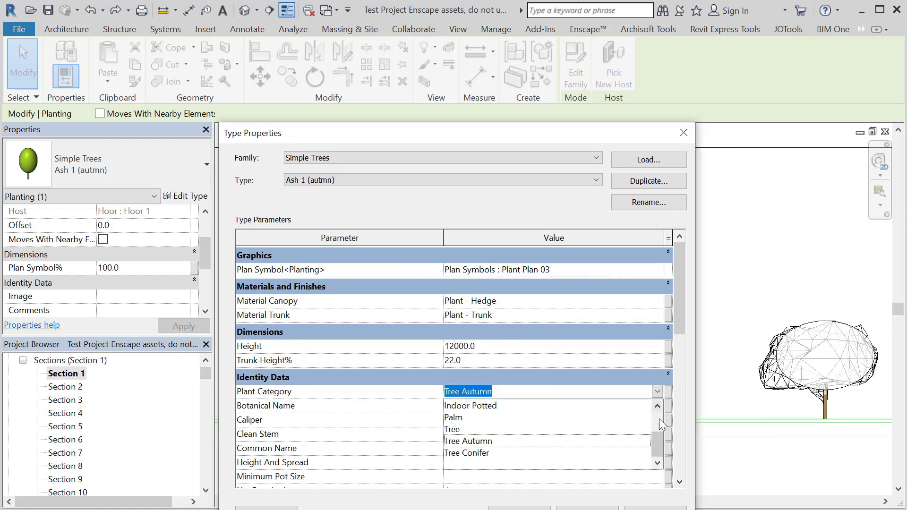
left_click_drag(659, 435, 656, 401)
left_click(387, 394)
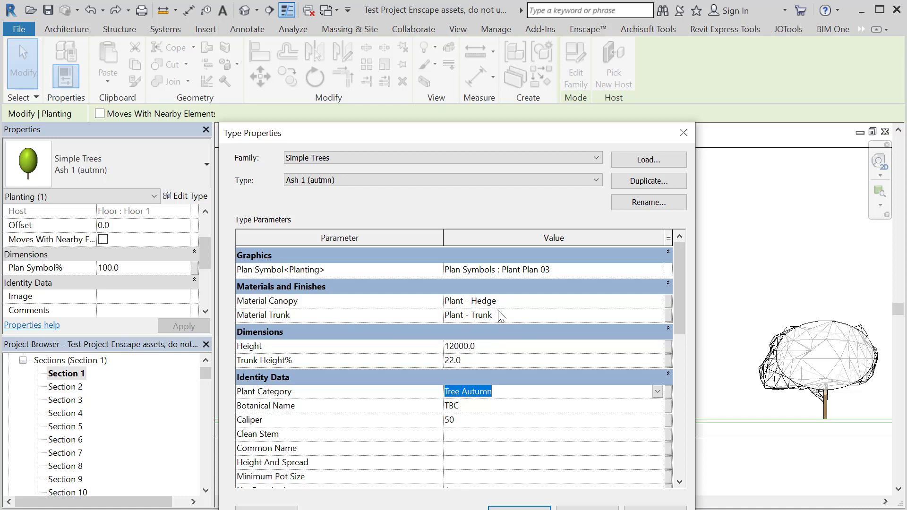
Step: Review the available Plan Symbol options for the Ash 1 (autmn) type and close its type properties
left_click(659, 269)
left_click(658, 269)
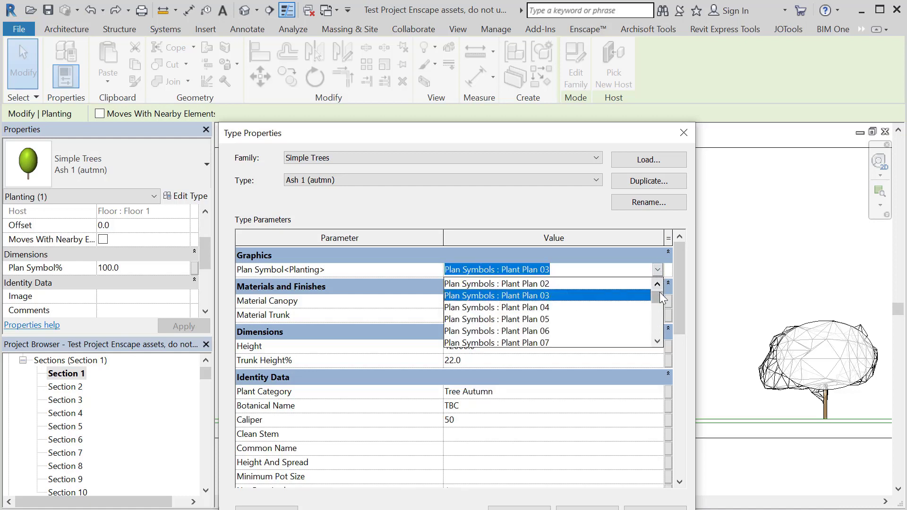
mouse_move(660, 292)
left_mouse_down()
mouse_move(665, 330)
mouse_move(661, 292)
left_mouse_up()
left_click(534, 508)
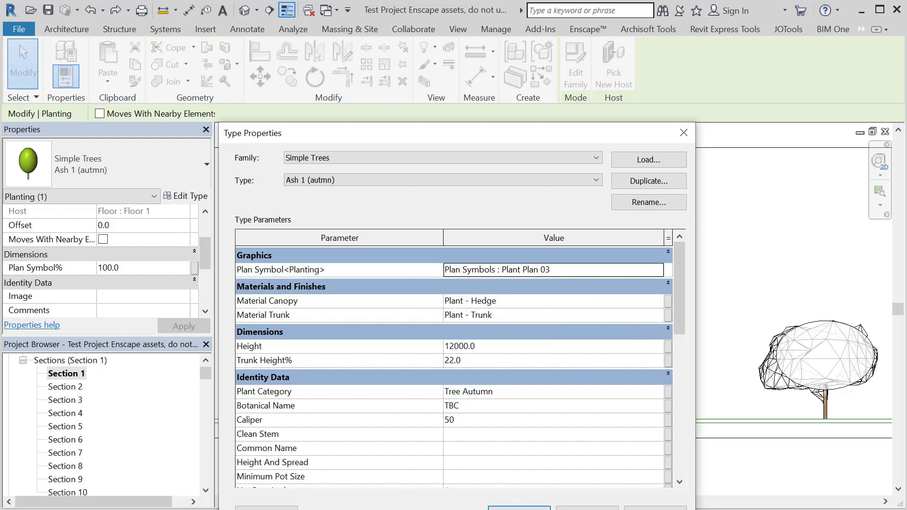
left_click(659, 270)
mouse_move(659, 298)
left_mouse_down()
mouse_move(659, 316)
mouse_move(658, 298)
left_mouse_up()
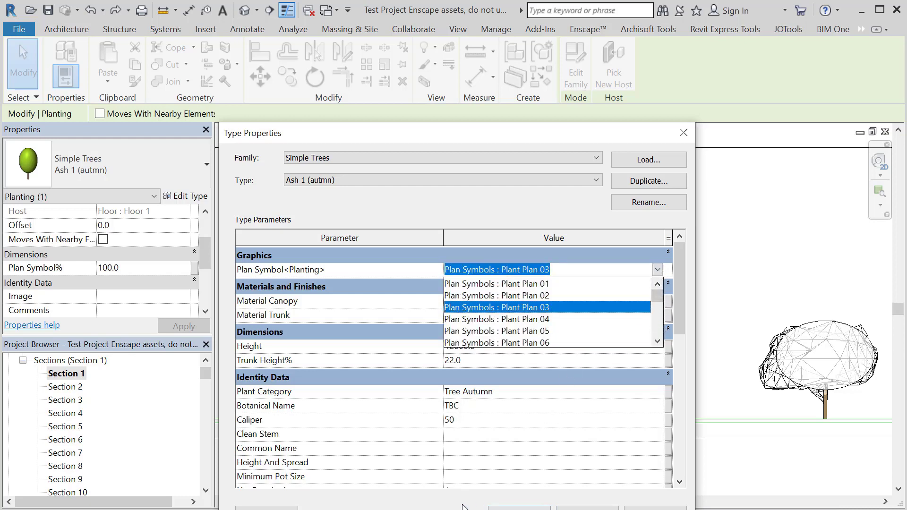
left_click(496, 508)
left_click(501, 508)
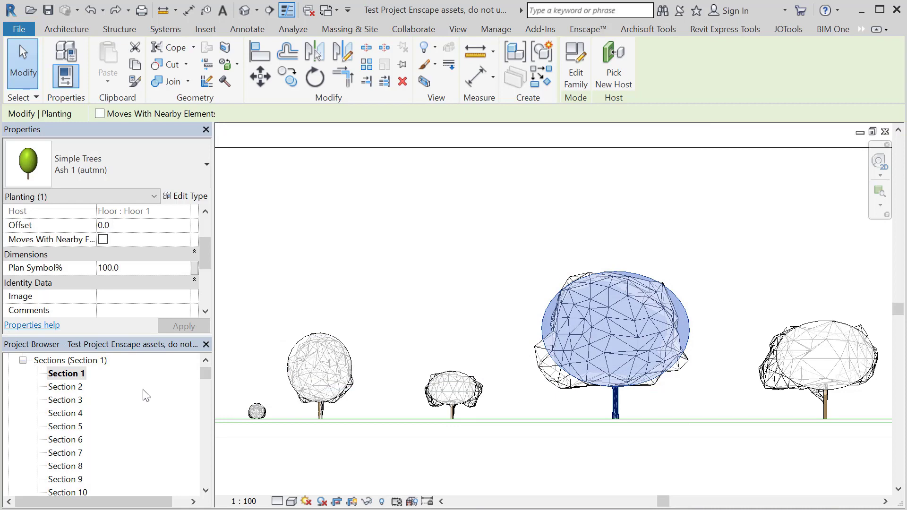
Step: Open the Level 1 floor plan and reset its temporary hide/isolate
left_click_drag(206, 373, 205, 368)
double_click(69, 387)
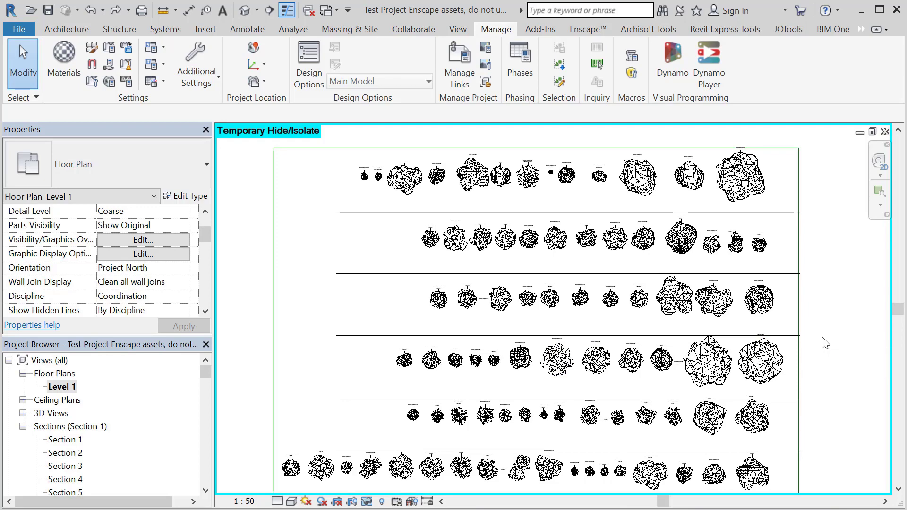
key("h")
key("r")
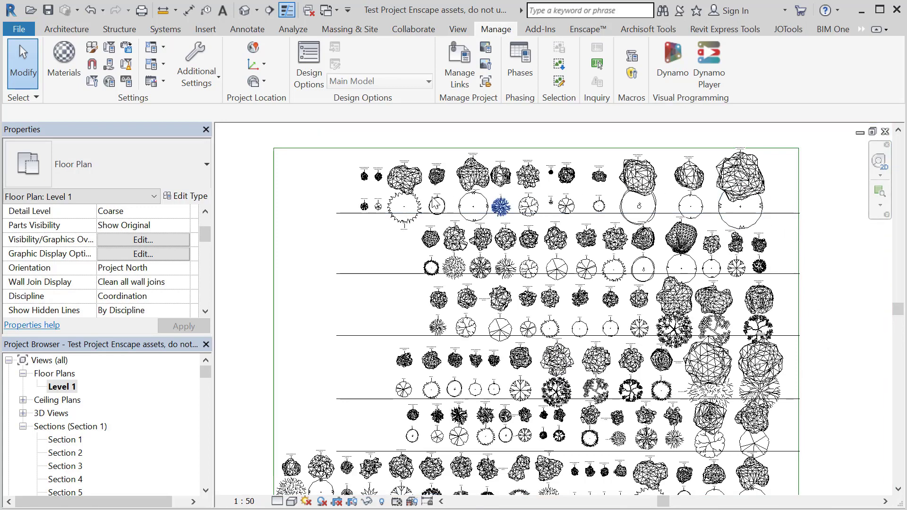
Step: Compare the simple tree plan symbols with the Enscape asset outlines across the Level 1 plan, closing in on Tree 01 to Tree 04
scroll(803, 366, "down", 2)
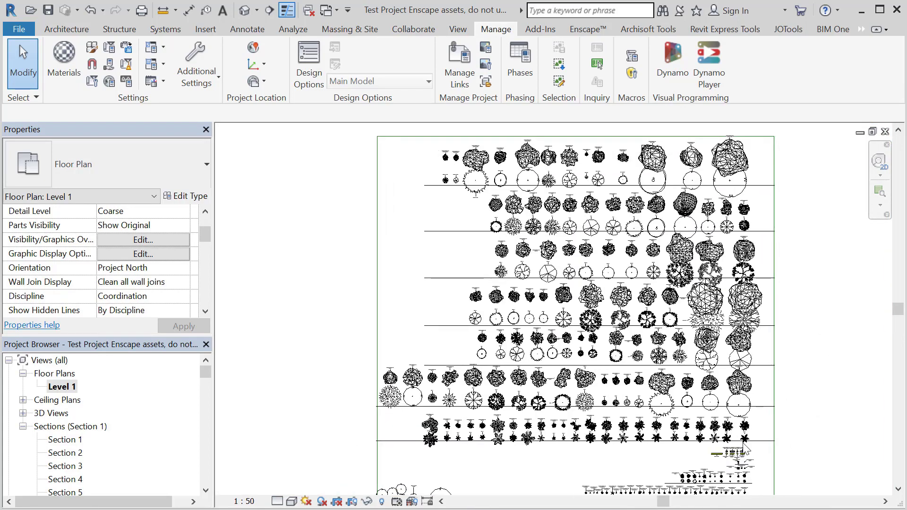
scroll(709, 456, "up", 2)
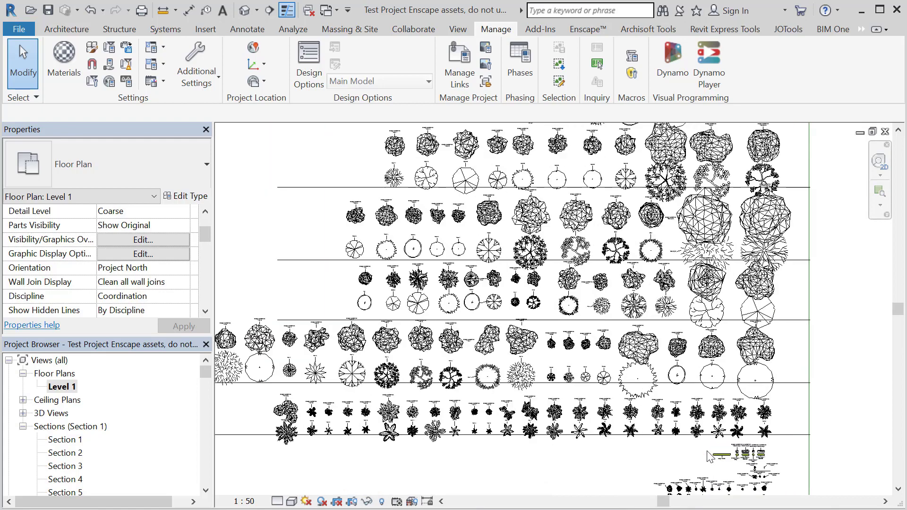
scroll(709, 456, "up", 1)
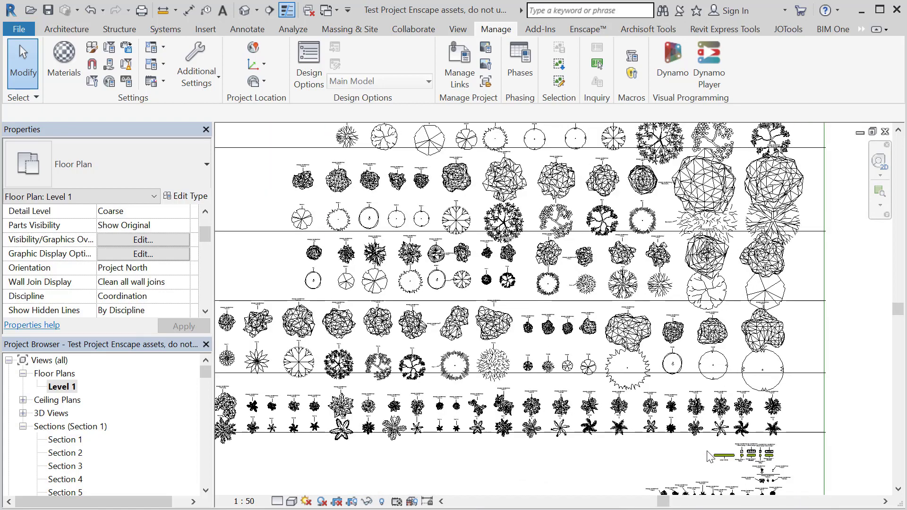
scroll(765, 369, "up", 5)
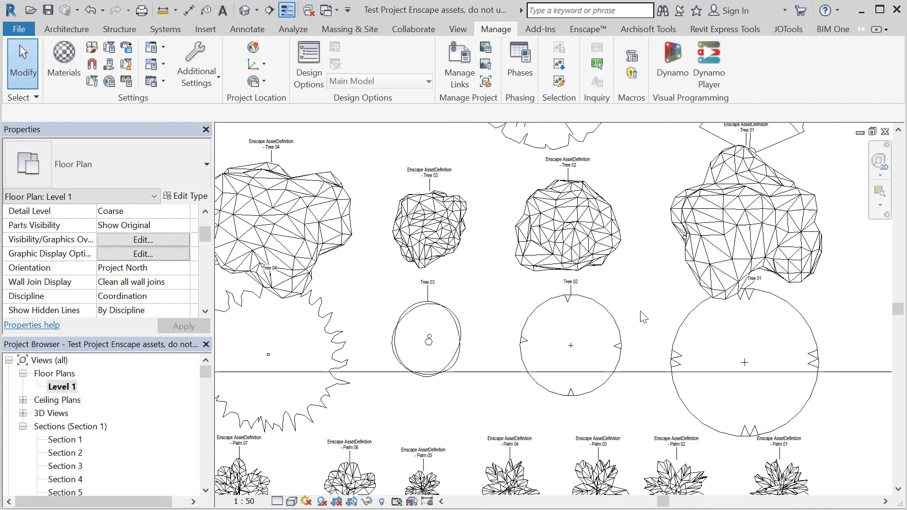
scroll(699, 425, "down", 3)
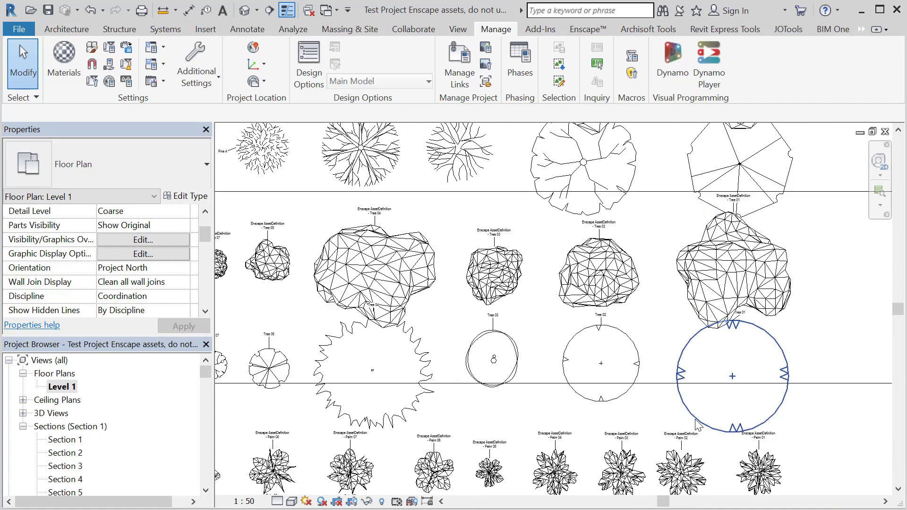
Step: Examine the varied plan symbols along the rest of the generic tree row, beyond Tree 04
middle_click_drag(543, 419, 752, 399)
middle_click_drag(625, 400, 774, 394)
middle_click_drag(676, 392, 775, 390)
middle_click_drag(647, 396, 775, 394)
middle_click_drag(636, 398, 779, 398)
middle_click_drag(672, 400, 741, 404)
middle_click_drag(653, 406, 752, 410)
middle_click_drag(704, 408, 799, 410)
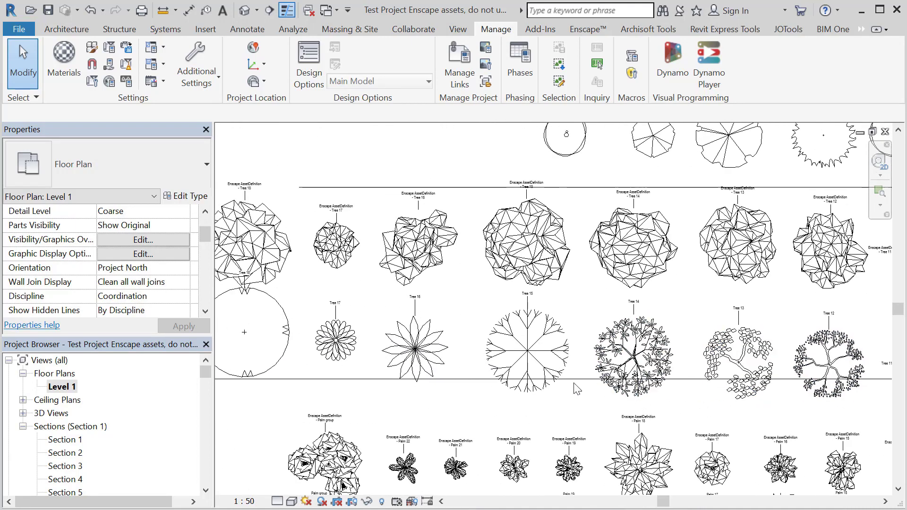
middle_click_drag(537, 408, 599, 420)
middle_click_drag(720, 443, 576, 444)
Step: Compare the plan symbols in the palm row with their Enscape palm assets
scroll(420, 325, "down", 5)
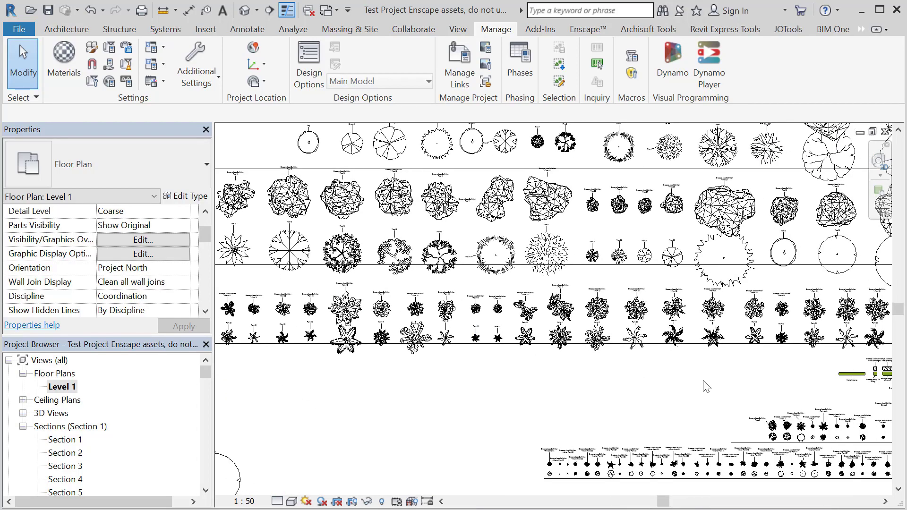
scroll(727, 382, "up", 4)
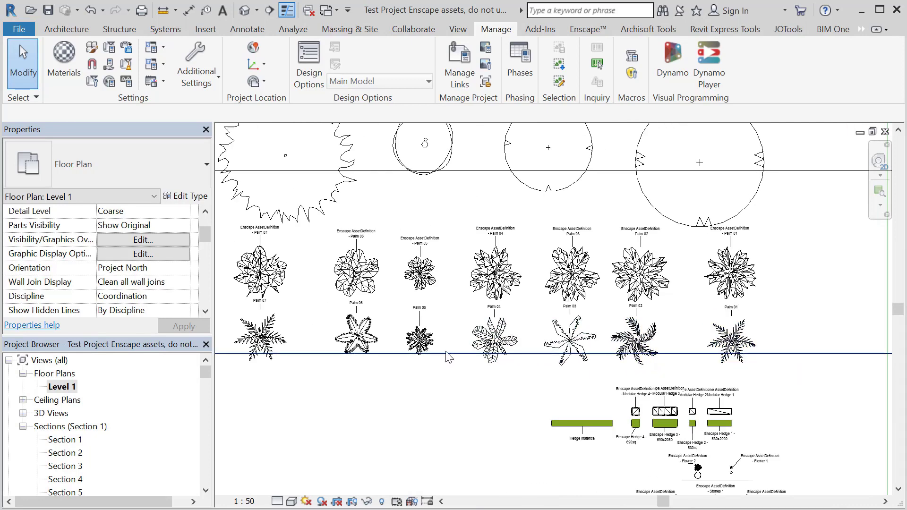
middle_click_drag(403, 386, 600, 402)
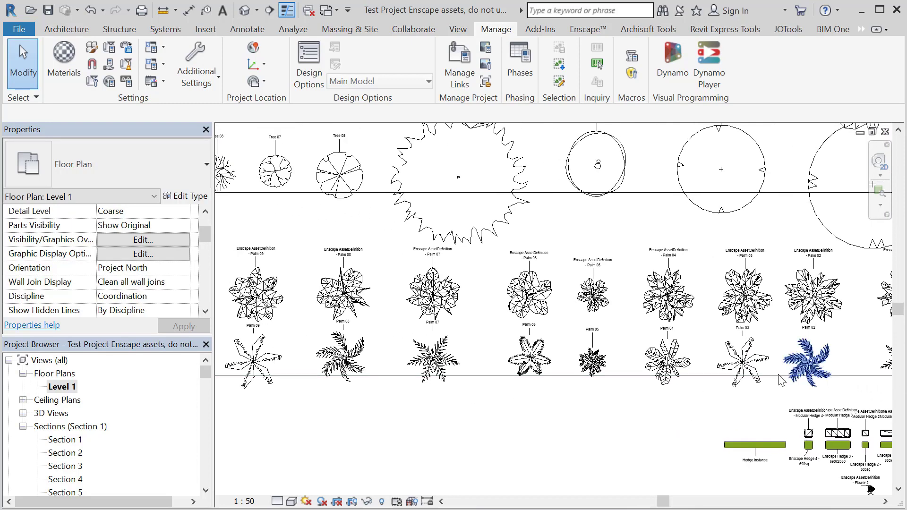
middle_click_drag(422, 418, 766, 451)
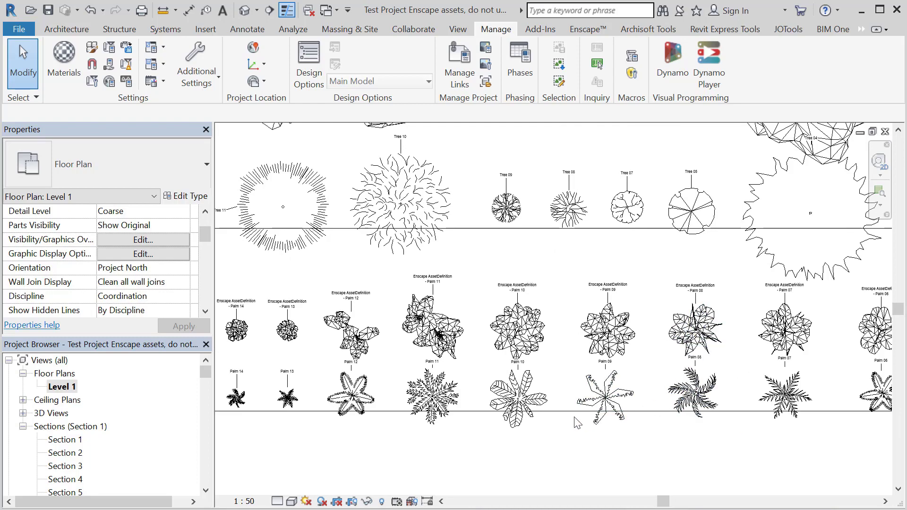
scroll(602, 421, "down", 3)
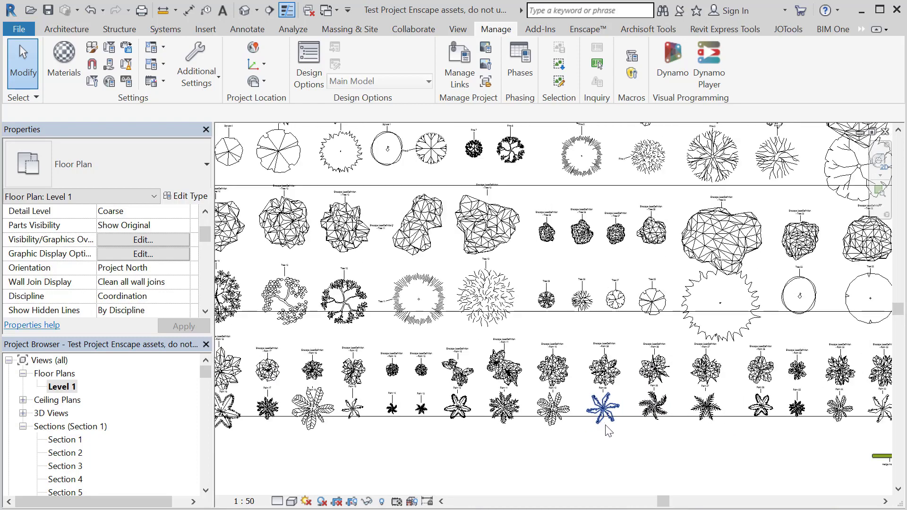
Step: Examine the hedge families beside the Enscape modular hedges, including the leaf pattern of Enscape Hedge 3
middle_click_drag(692, 446, 467, 342)
scroll(644, 354, "up", 4)
scroll(655, 357, "up", 1)
scroll(498, 332, "down", 3)
middle_click_drag(511, 367, 511, 378)
scroll(541, 348, "up", 10)
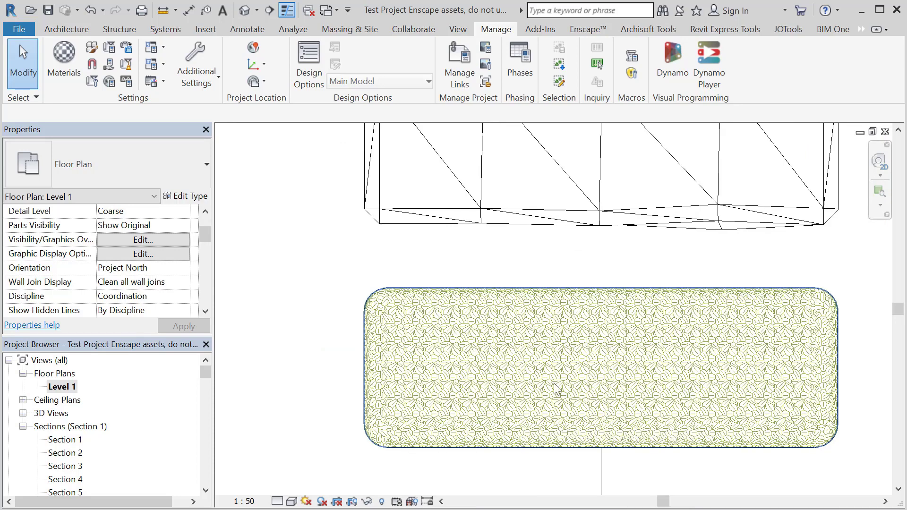
scroll(509, 379, "up", 2)
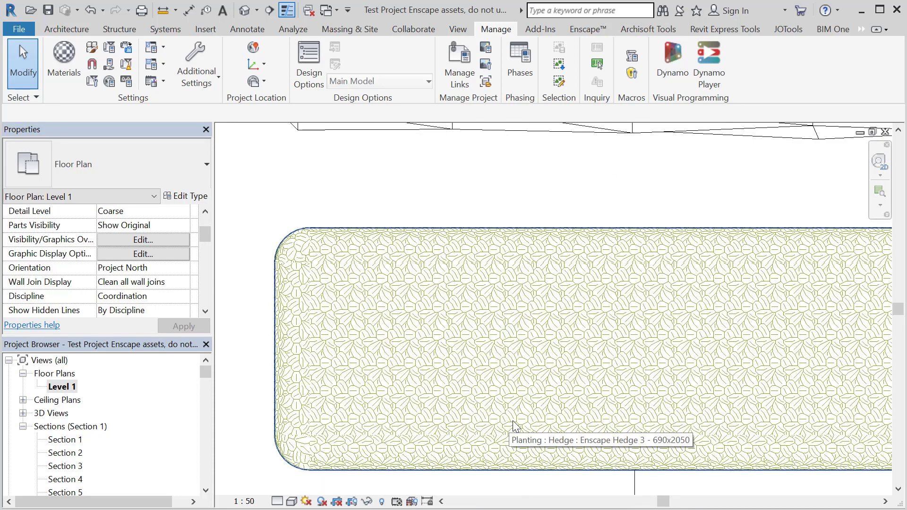
scroll(550, 402, "down", 2)
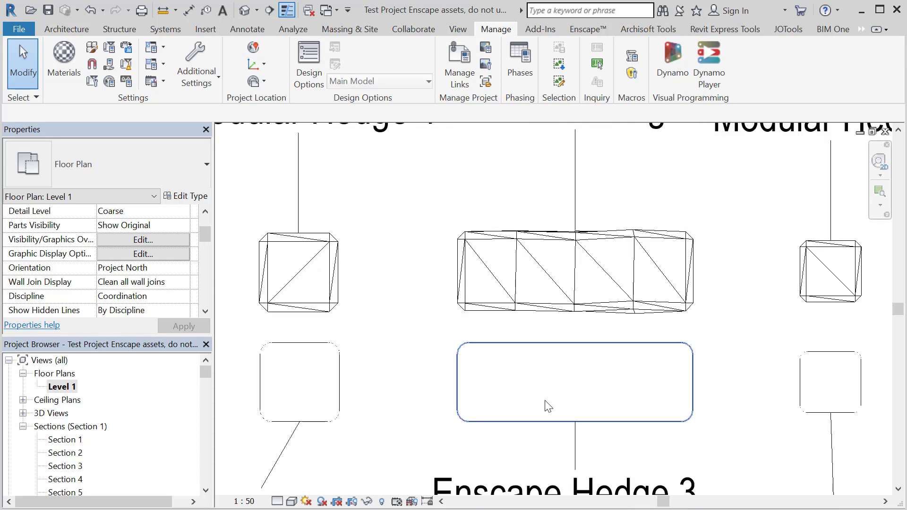
scroll(548, 406, "down", 8)
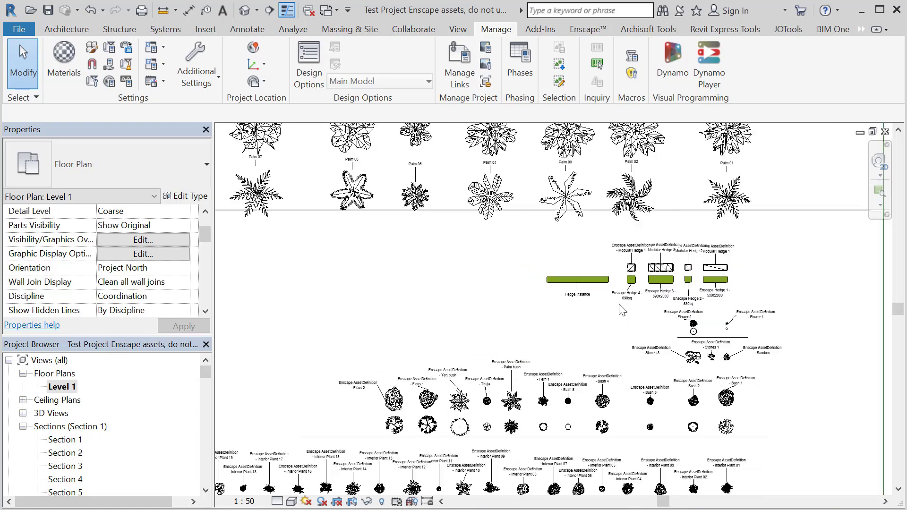
Step: Compare the bush and interior plant symbols with their Enscape assets in the lower rows of the plan
middle_click_drag(477, 336, 543, 276)
scroll(754, 419, "up", 3)
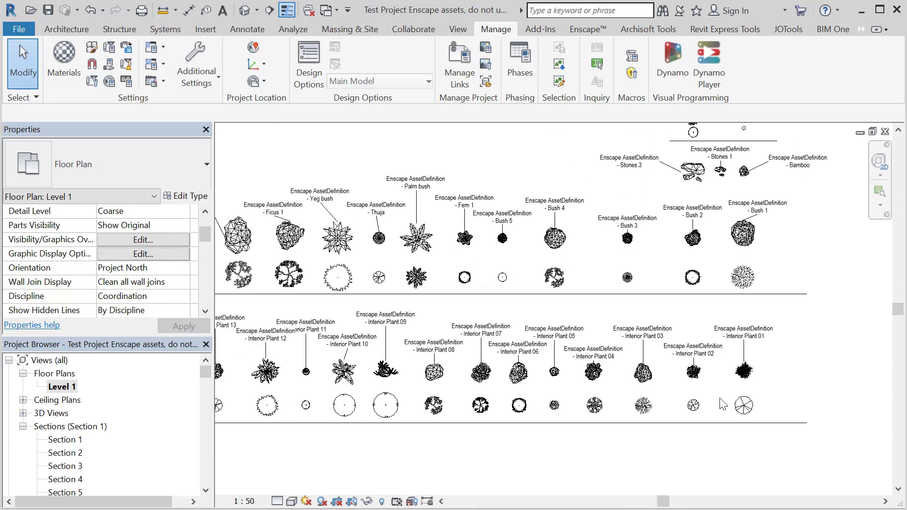
scroll(440, 408, "up", 2)
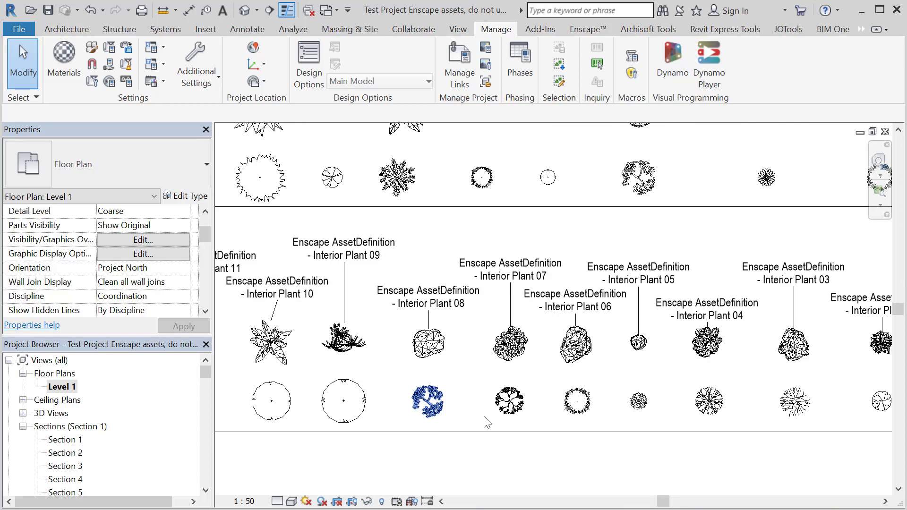
middle_click_drag(782, 455, 541, 470)
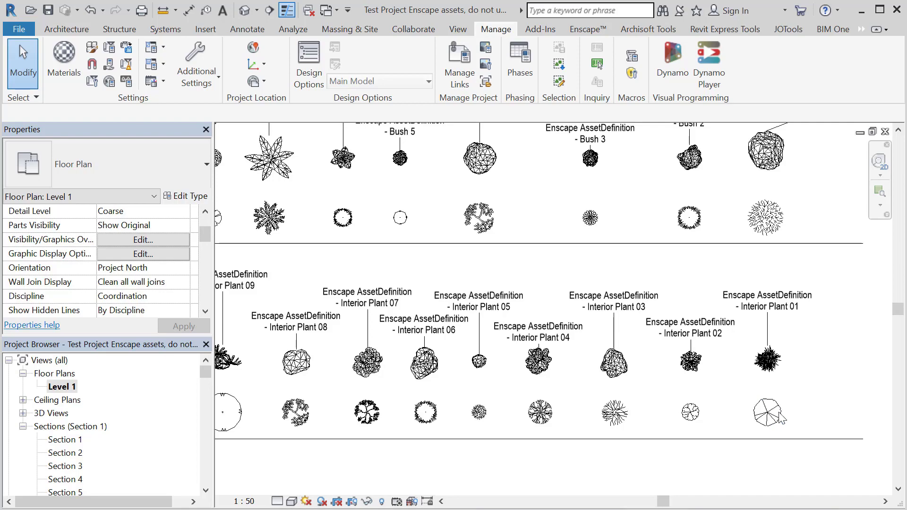
scroll(756, 414, "down", 2)
scroll(756, 414, "down", 2)
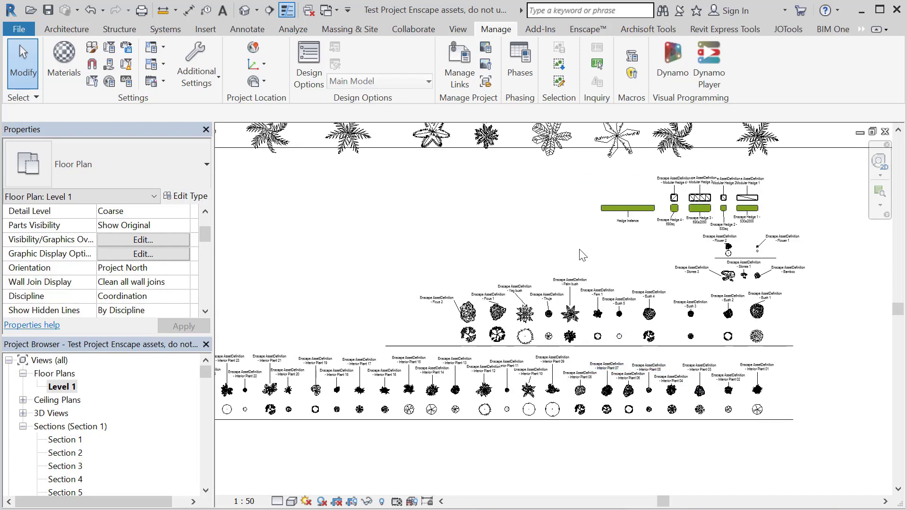
Step: Select the Tree 01 simple tree's plan symbol in the generic tree row of the Level 1 plan
middle_click_drag(584, 257, 619, 335)
scroll(617, 327, "down", 3)
middle_click_drag(470, 284, 645, 391)
scroll(480, 404, "down", 1)
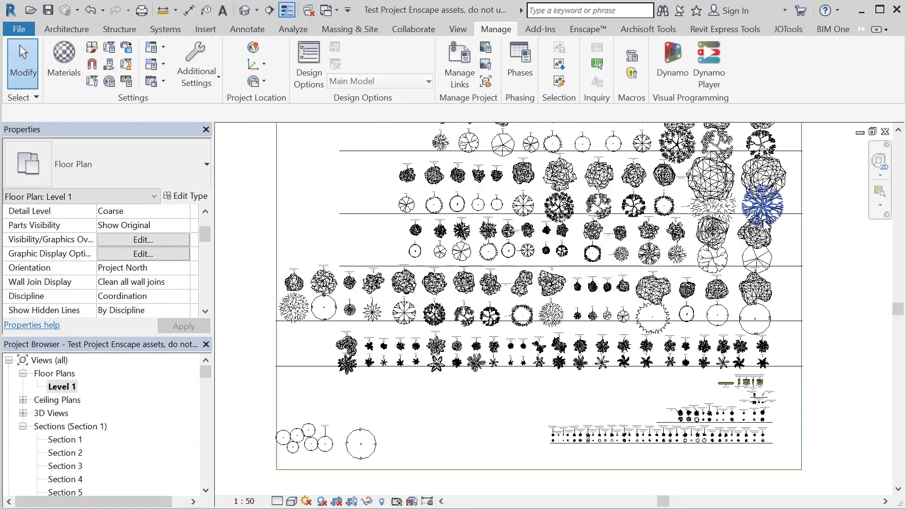
scroll(775, 308, "up", 2)
scroll(765, 324, "up", 3)
left_click(730, 310)
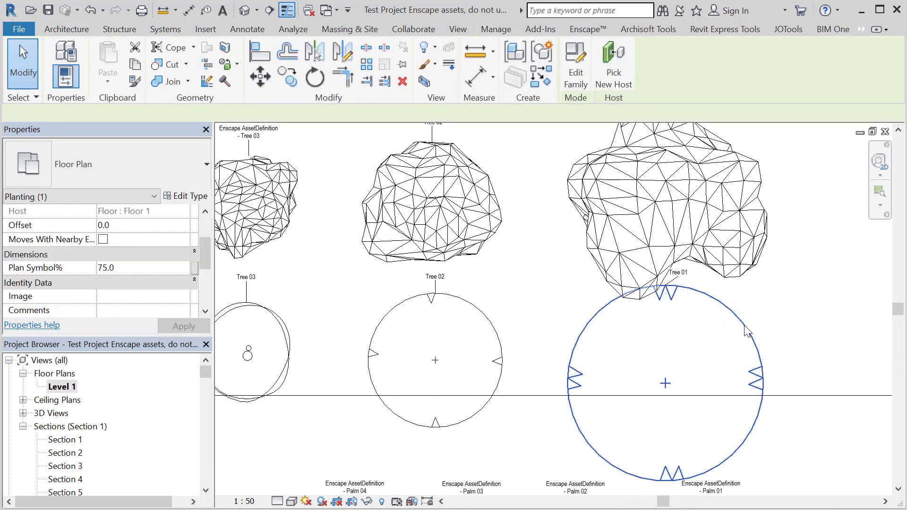
scroll(720, 324, "down", 2)
scroll(684, 365, "up", 2)
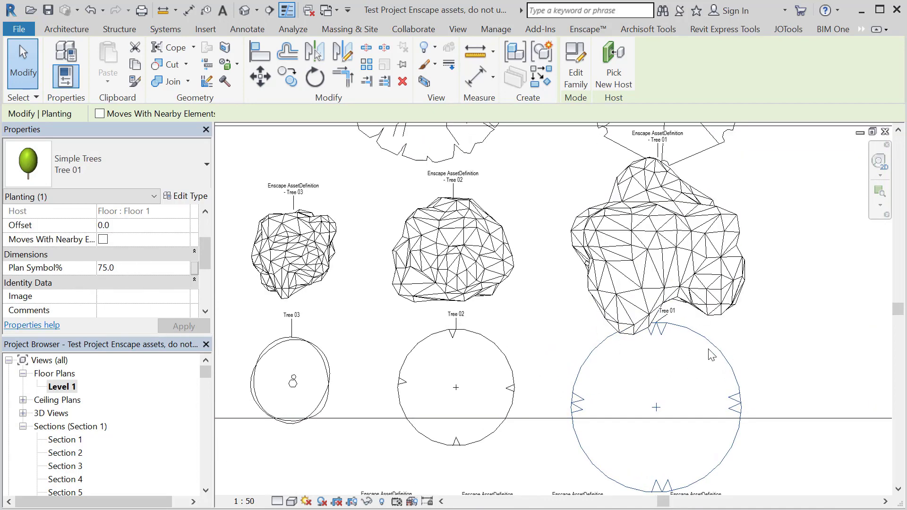
Step: Examine the rows of simple tree plan symbols and their matching Enscape assets across the whole Level 1 plan
scroll(712, 295, "down", 2)
scroll(711, 295, "down", 2)
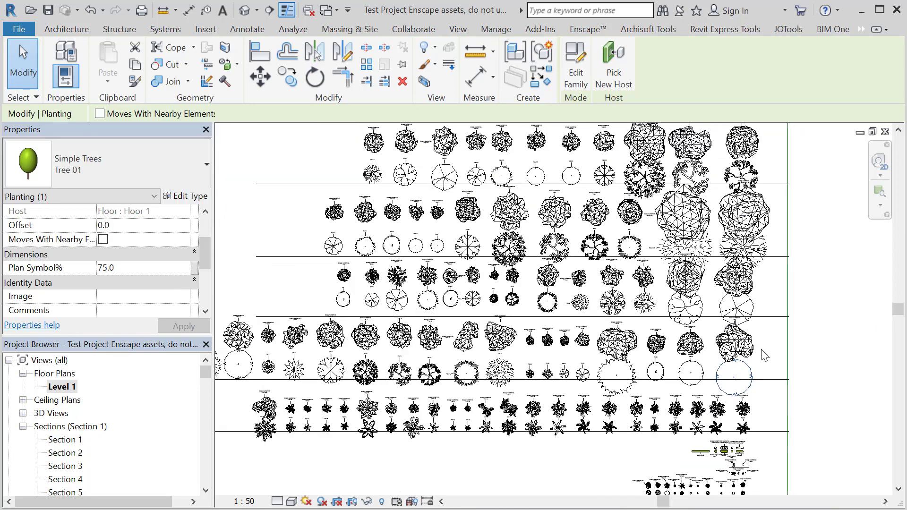
scroll(803, 355, "down", 2)
middle_click_drag(838, 332, 797, 373)
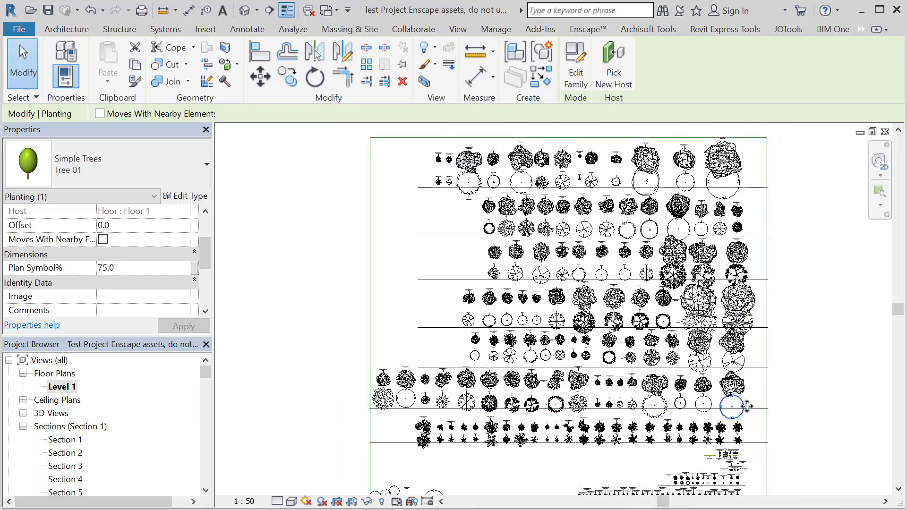
scroll(746, 407, "up", 4)
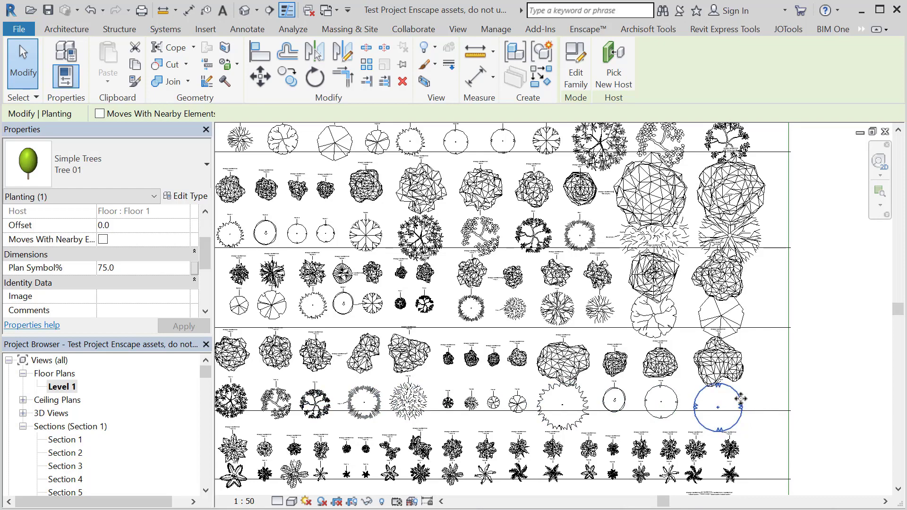
scroll(731, 401, "down", 3)
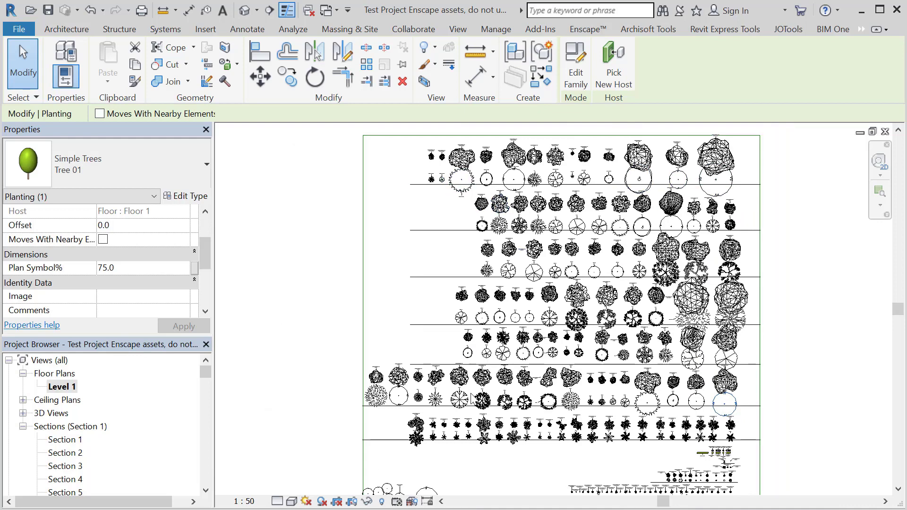
scroll(514, 472, "up", 1)
scroll(520, 470, "down", 1)
scroll(544, 465, "down", 1)
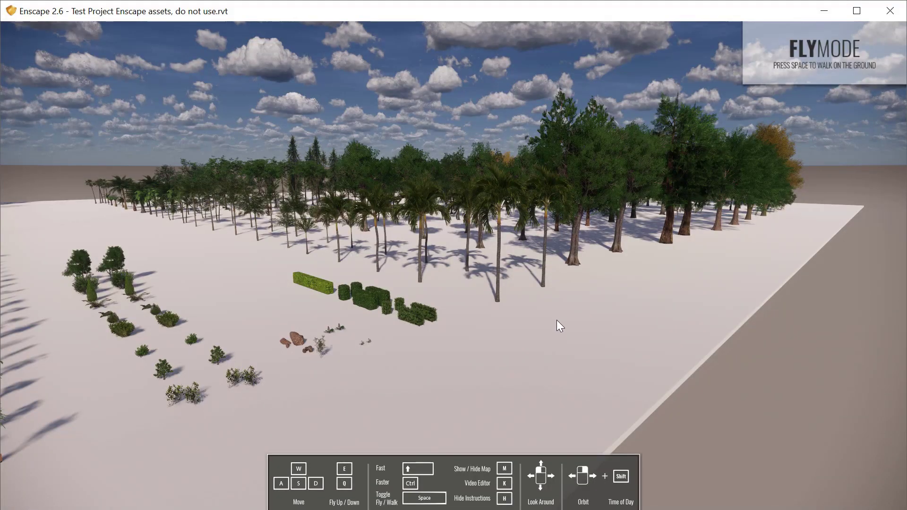
Step: Switch to the Enscape render and fly towards the planted rows and hedges
left_click_drag(556, 319, 558, 378)
key("w")
key("w")
key("w")
key("s")
key("s")
left_click_drag(448, 444, 519, 395)
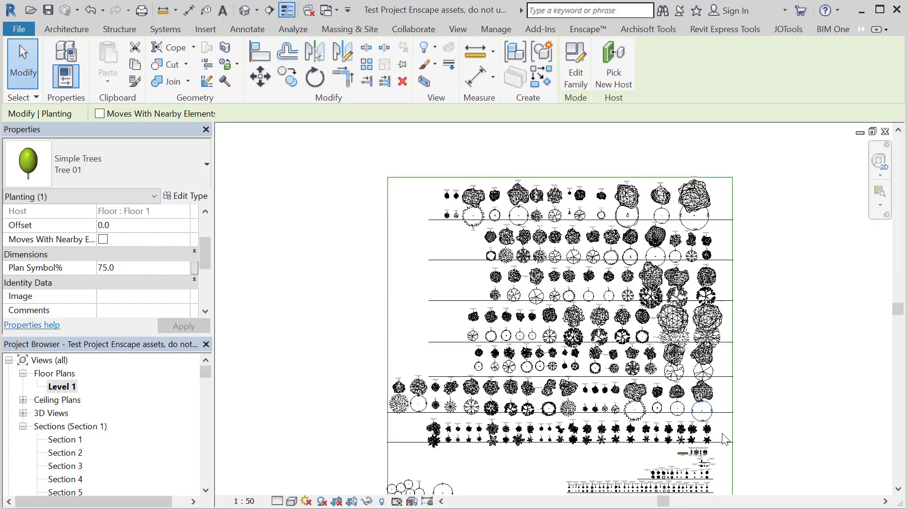
Step: Back in Revit, select the Enscape Hedge 1 - 530x2000 hedge and browse the available types of the Hedge family
scroll(666, 376, "up", 5)
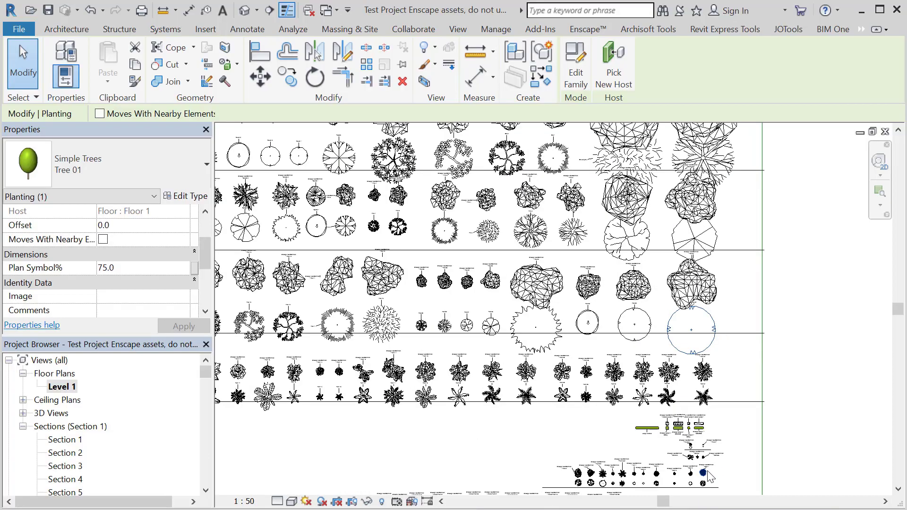
scroll(666, 376, "up", 4)
scroll(634, 407, "down", 2)
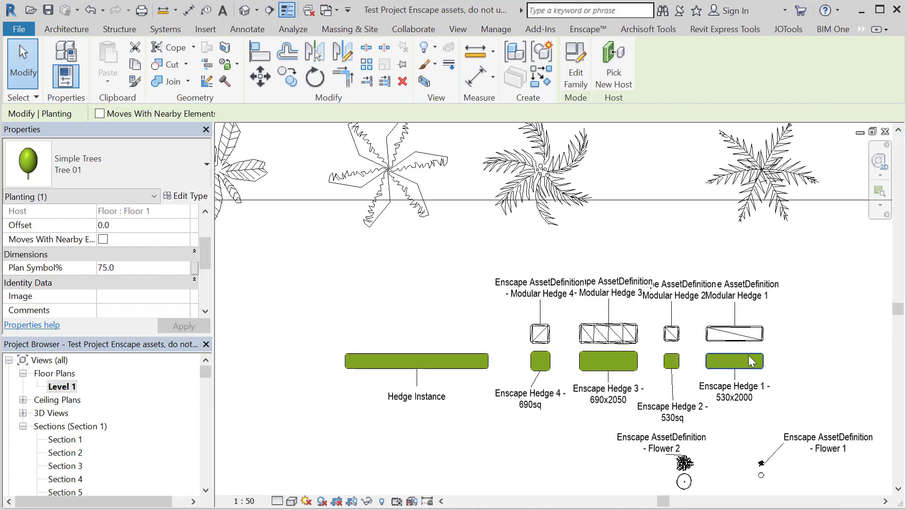
left_click(746, 358)
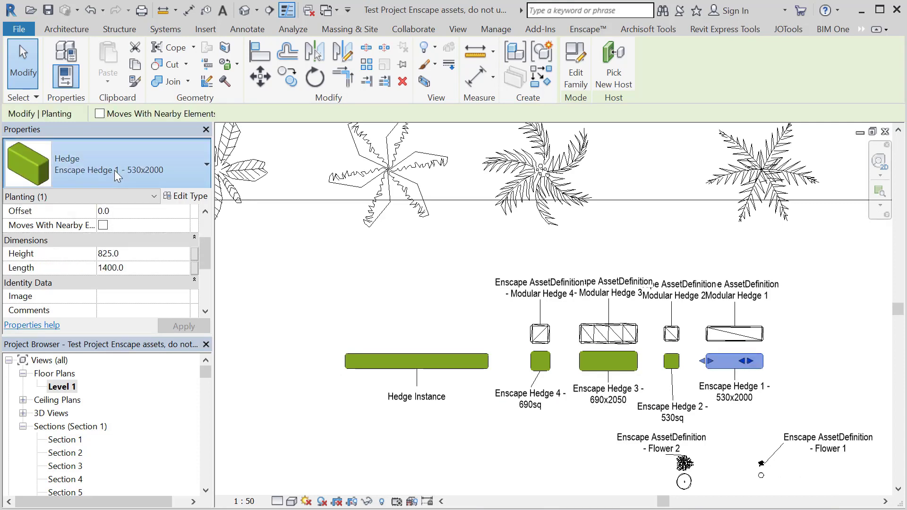
left_click(114, 170)
scroll(100, 354, "down", 5)
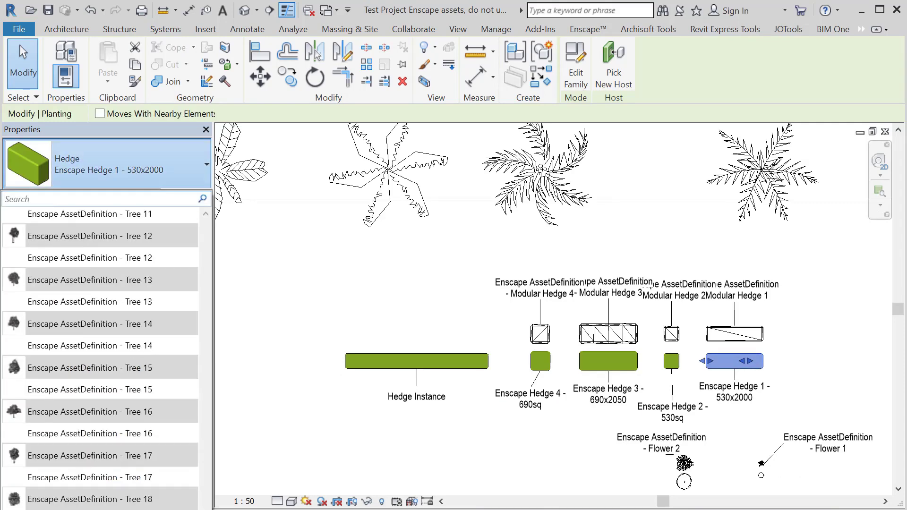
scroll(108, 427, "down", 6)
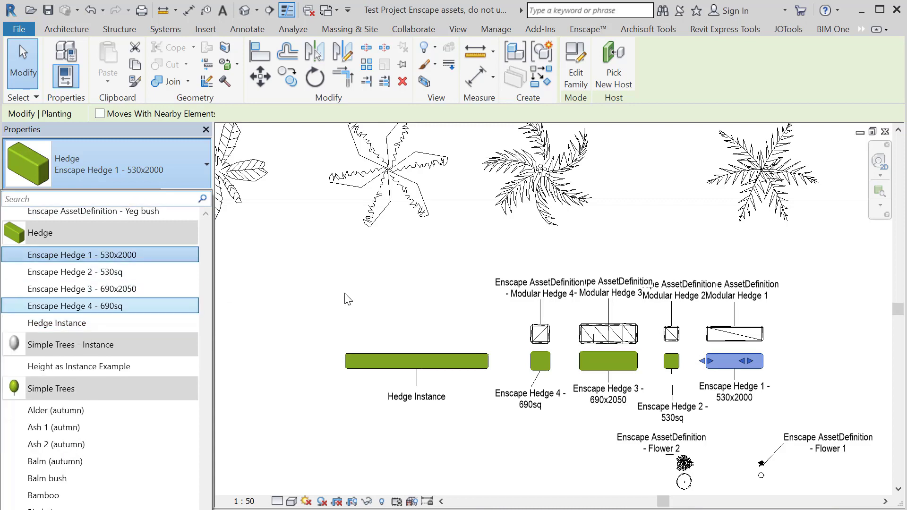
Step: Review the type parameters of the long Hedge Instance hedge, then close them and clear the selection
left_click(365, 359)
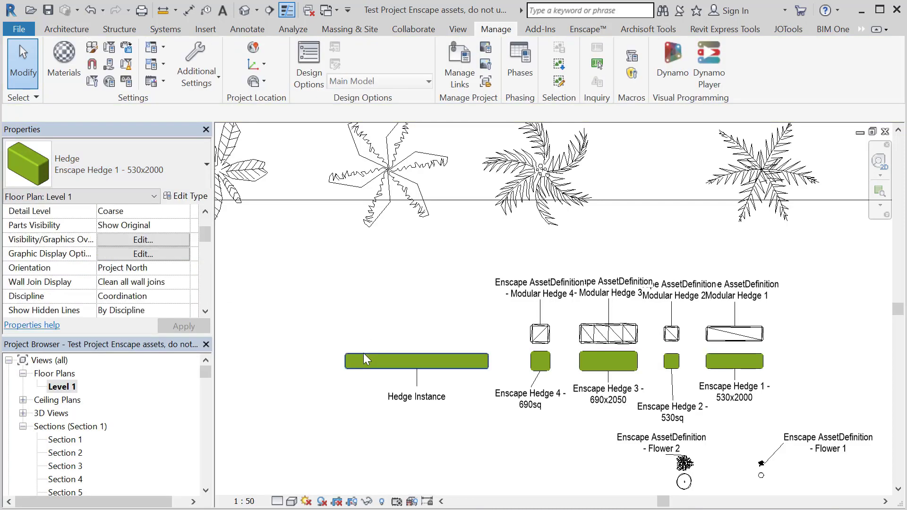
left_click(185, 196)
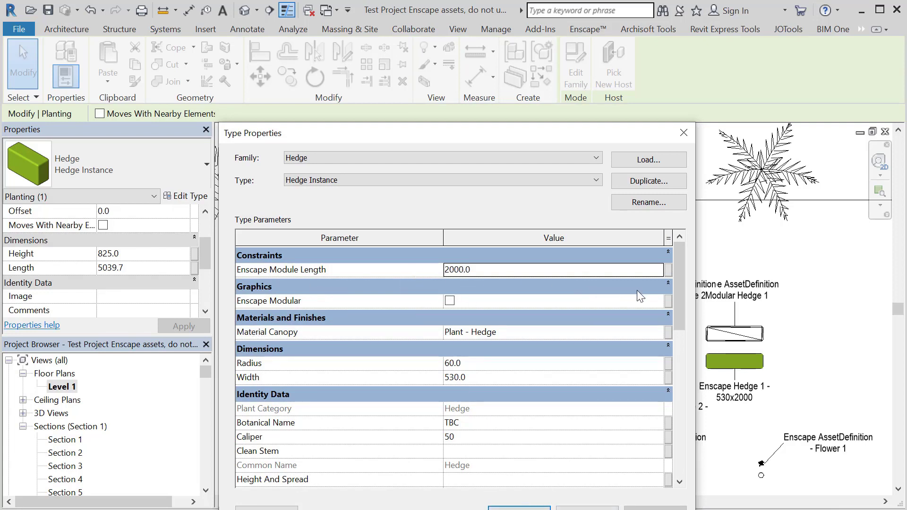
left_click_drag(680, 296, 687, 337)
left_click(520, 508)
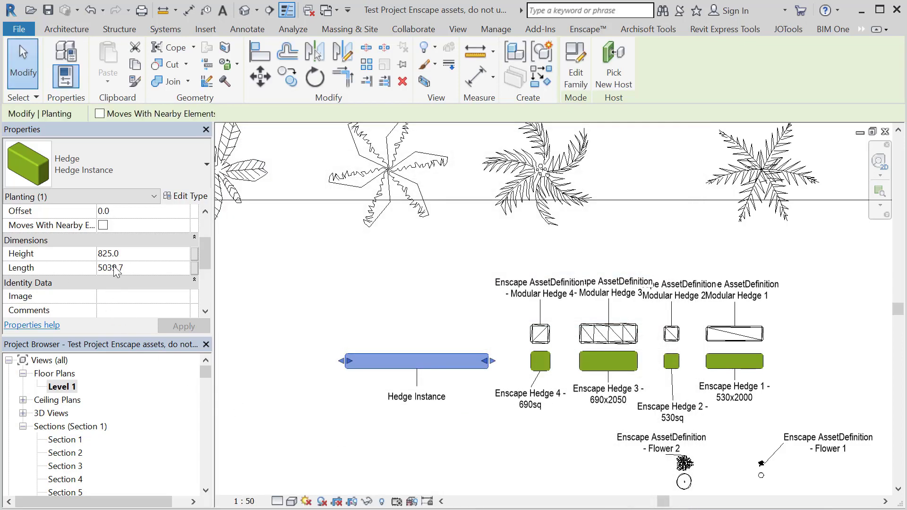
key("Escape")
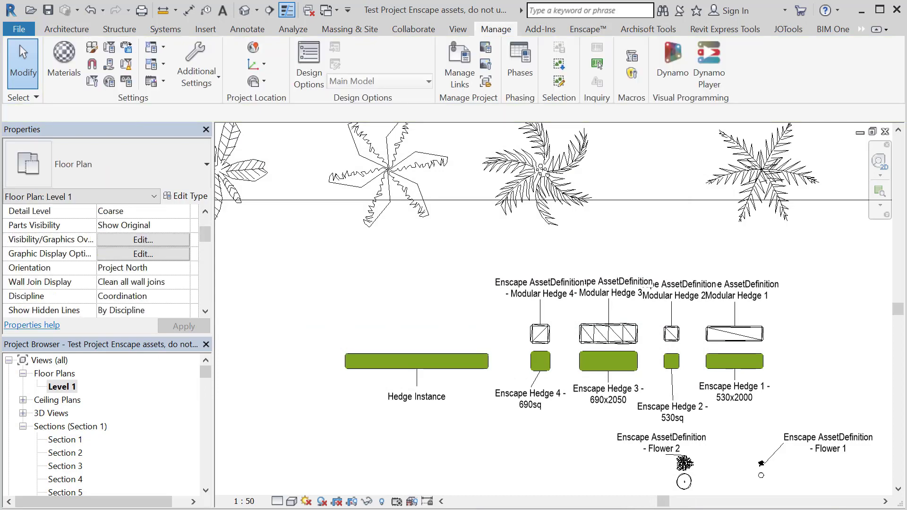
Step: Switch to Enscape and inspect the leaves of the rendered modular hedges at close range
key("alt+Tab")
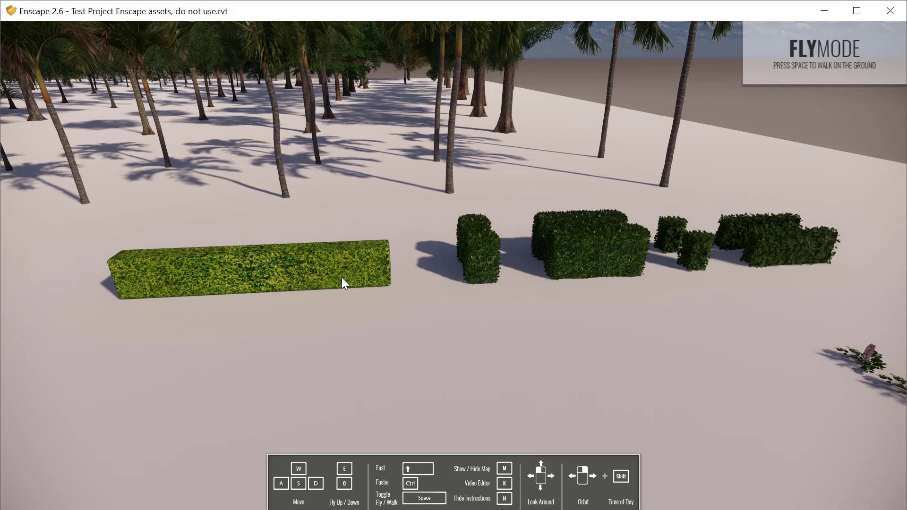
left_click_drag(313, 290, 378, 284)
key("w")
key("w")
key("w")
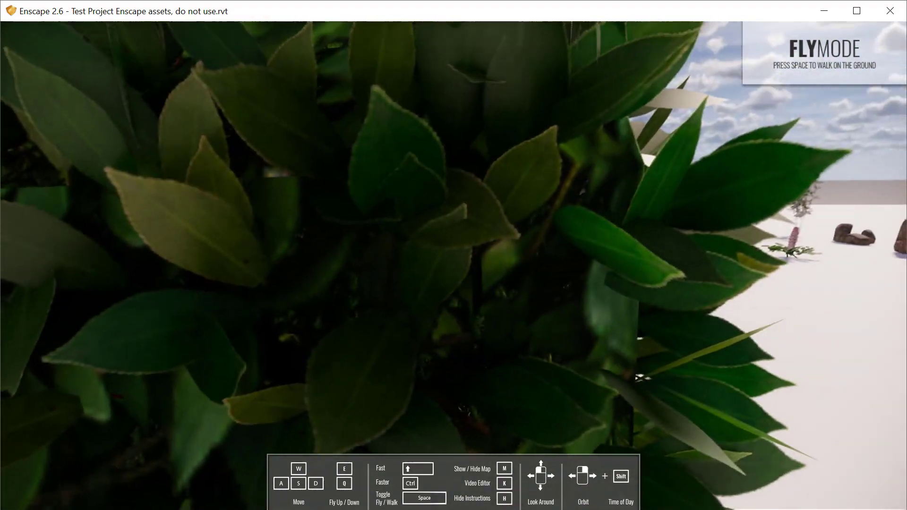
key("d")
key("a")
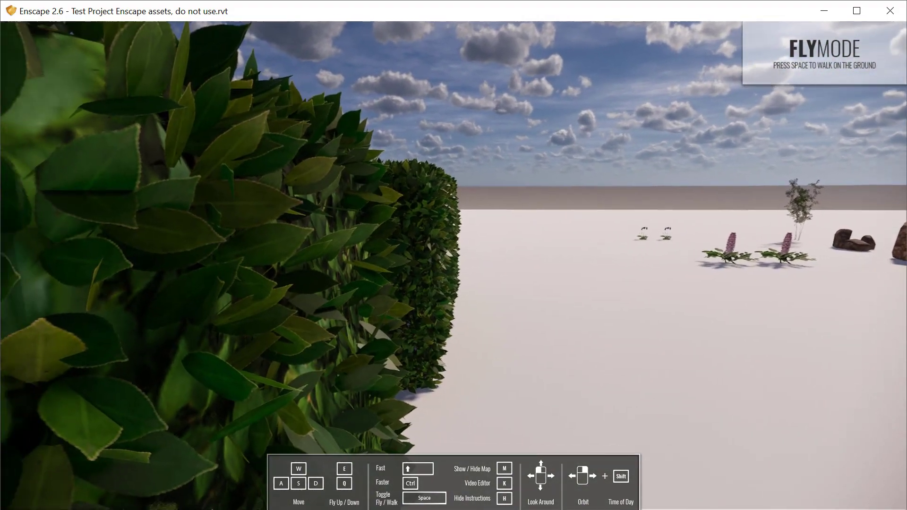
Step: Fly around the rendered Hedge Instance to compare its grass-like texture with the leafy modular hedges
left_click_drag(378, 284, 66, 281)
key("w")
key("s")
key("a")
left_click_drag(378, 284, 517, 279)
key("a")
key("w")
key("s")
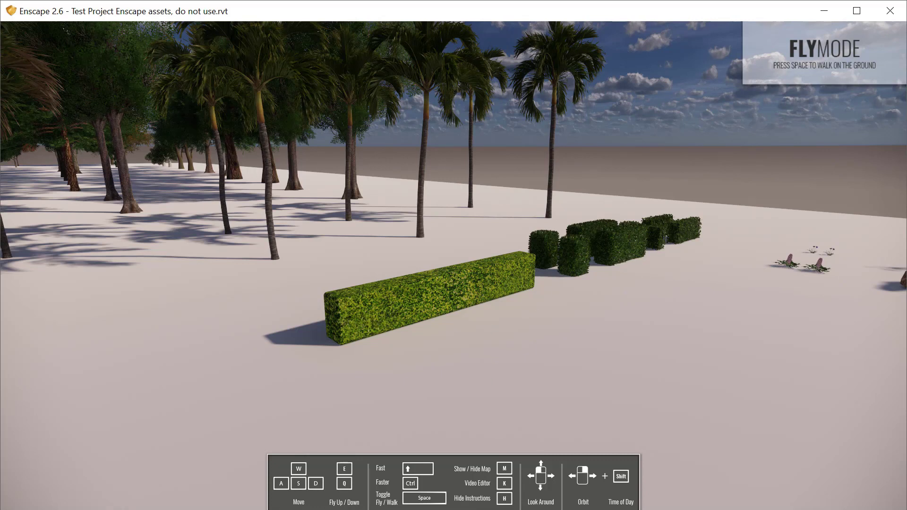
Step: Return to Revit and review the Elm 1 simple tree's type parameters, including its Height, then clear the selection
key("alt+Tab")
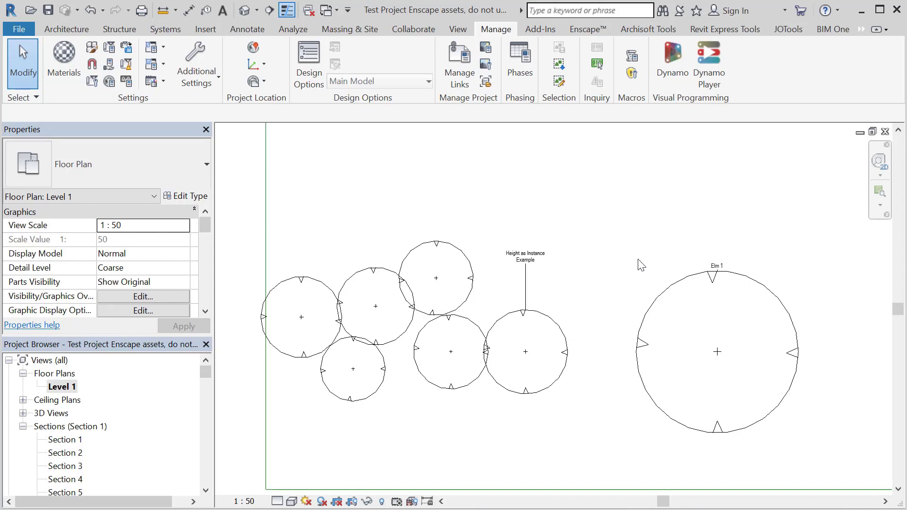
left_click(679, 290)
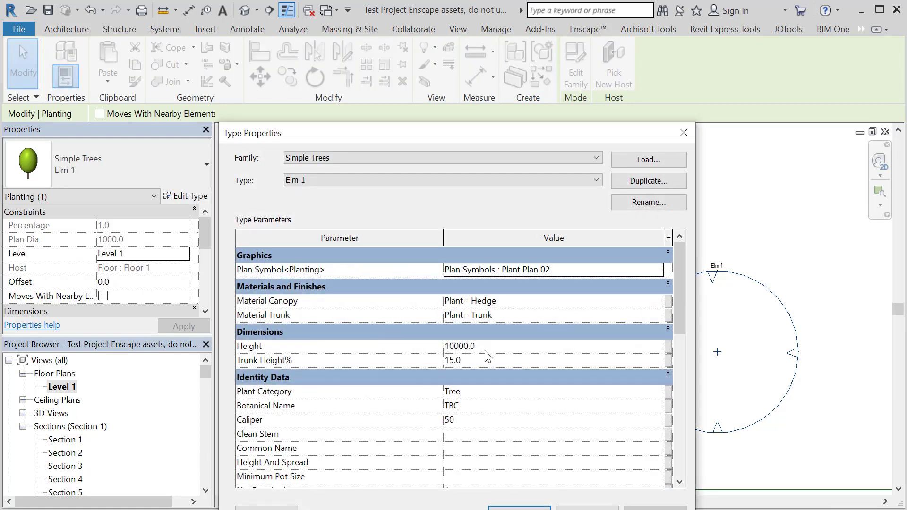
left_click(503, 350)
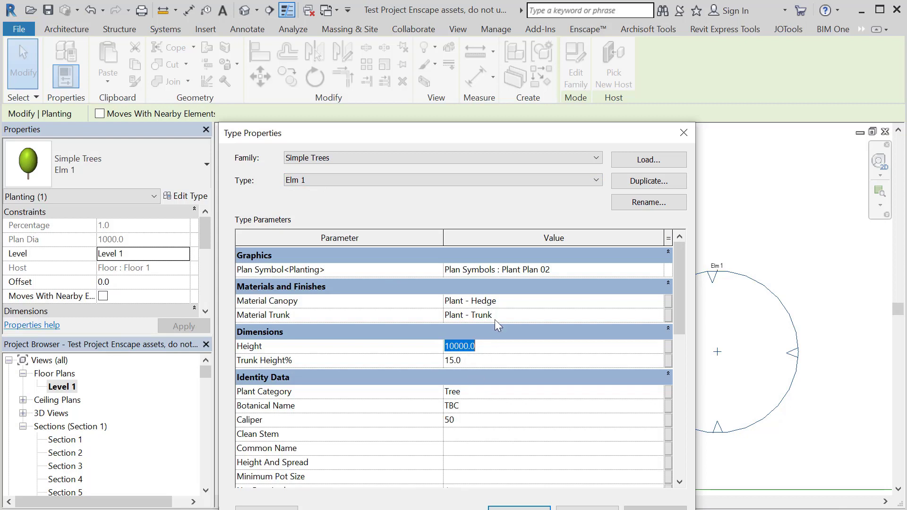
left_click(531, 509)
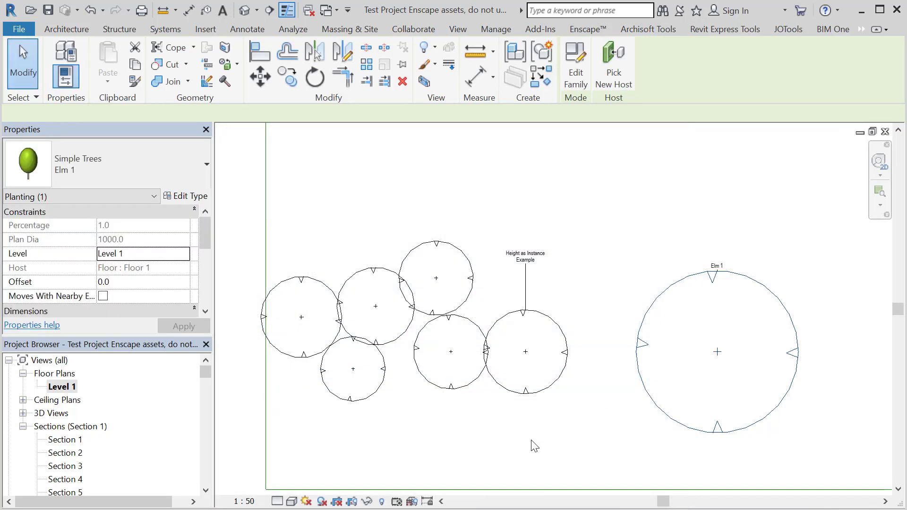
left_click(517, 436)
Step: Select the Height as Instance Example trees in the plan cluster, individually and together as one group
scroll(399, 348, "up", 2)
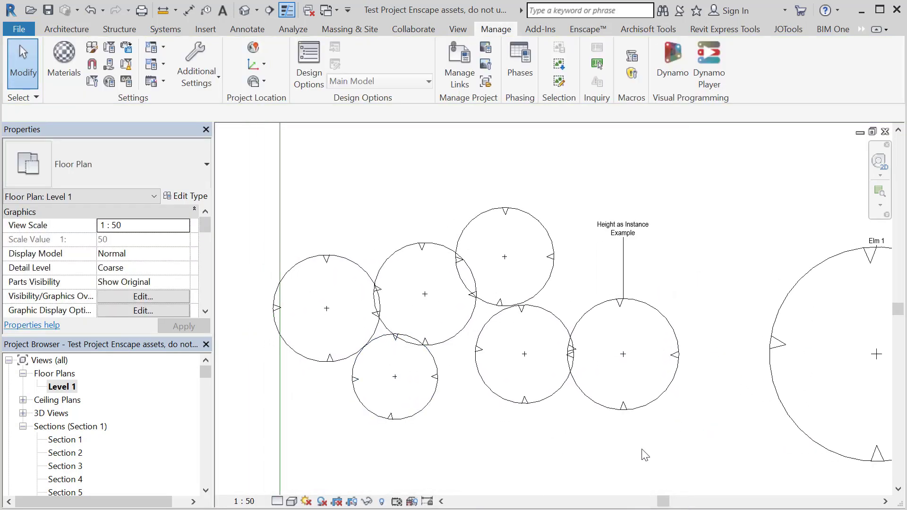
left_click_drag(592, 467, 554, 431)
left_click(520, 403)
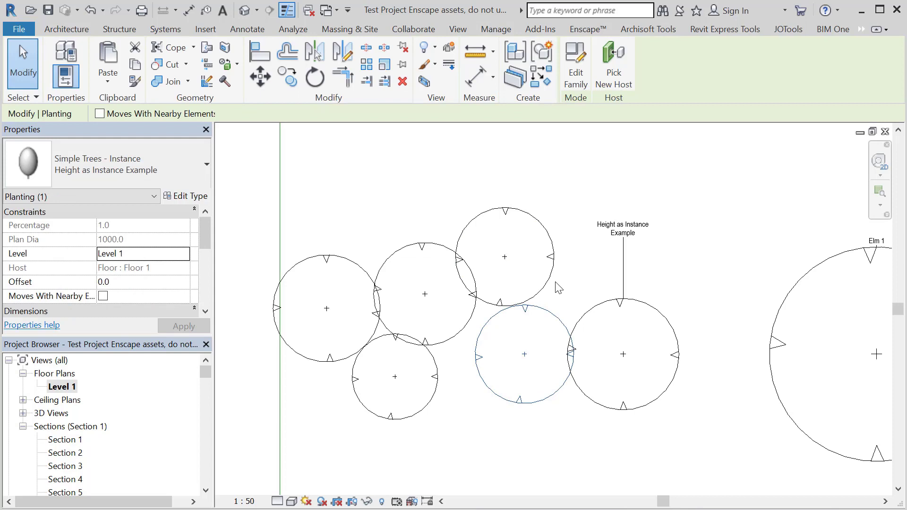
left_click(547, 285)
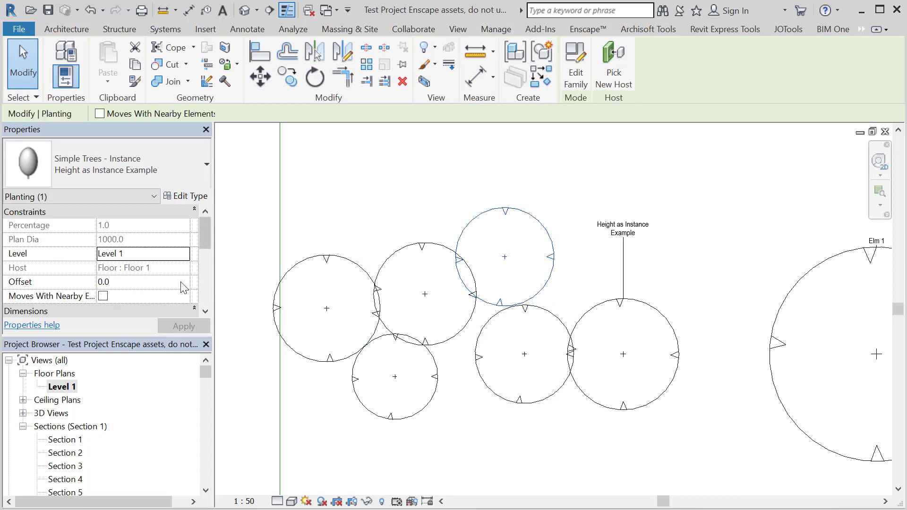
left_click(576, 209)
left_click_drag(579, 454, 358, 277)
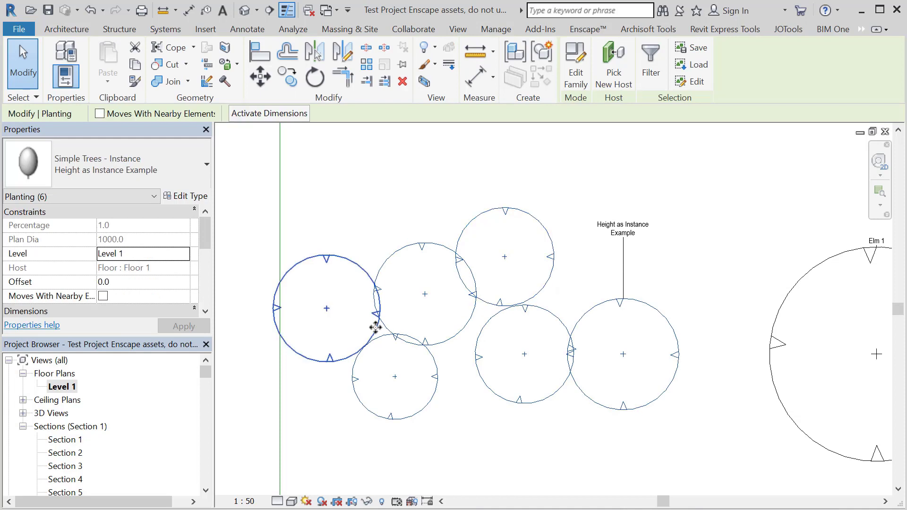
left_click(396, 313)
left_click(424, 245)
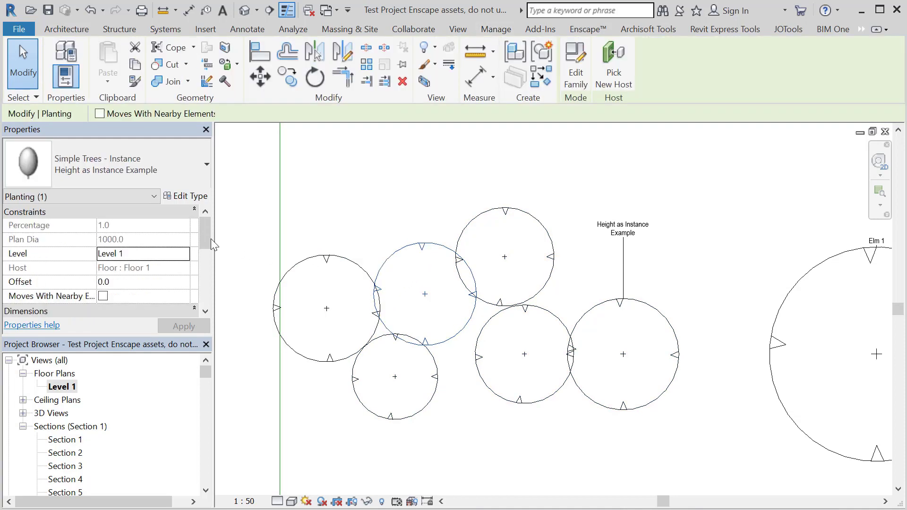
Step: Compare the instance Height values of the individual trees in the Height as Instance Example cluster
left_click_drag(206, 234, 205, 259)
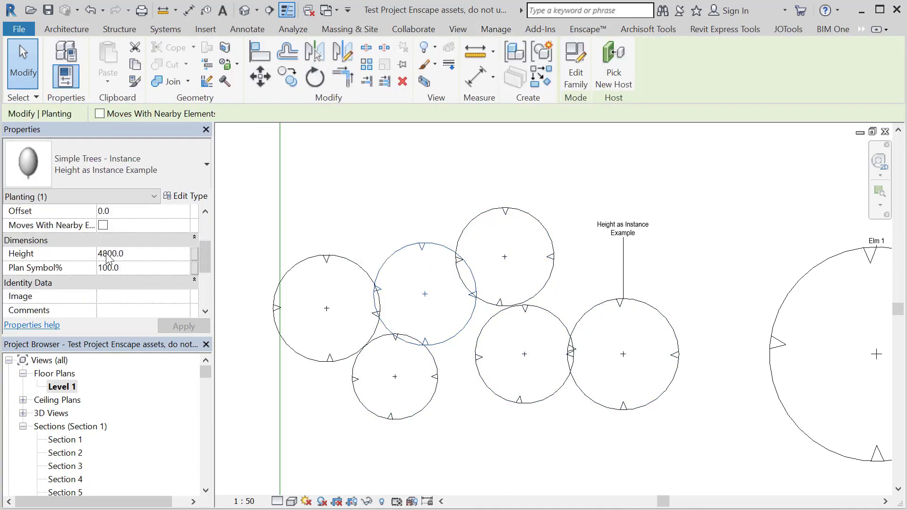
left_click(492, 210)
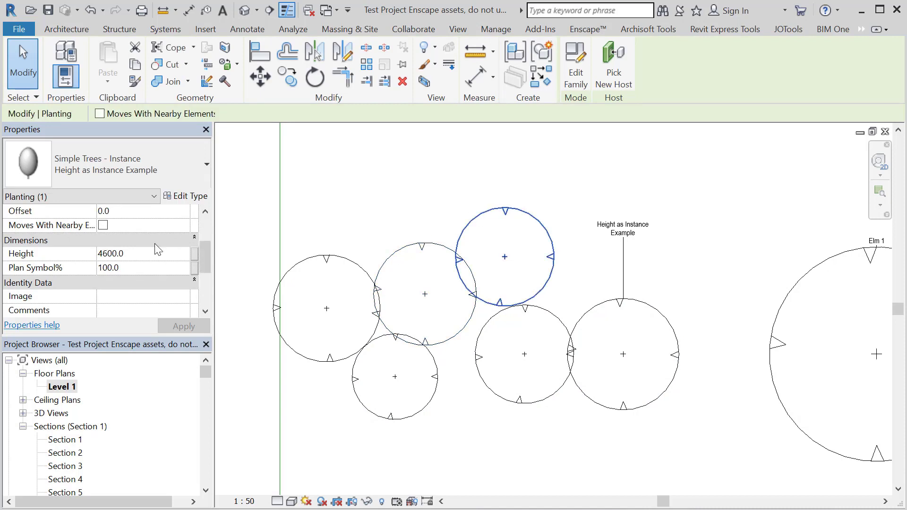
left_click(300, 263)
left_click(420, 380)
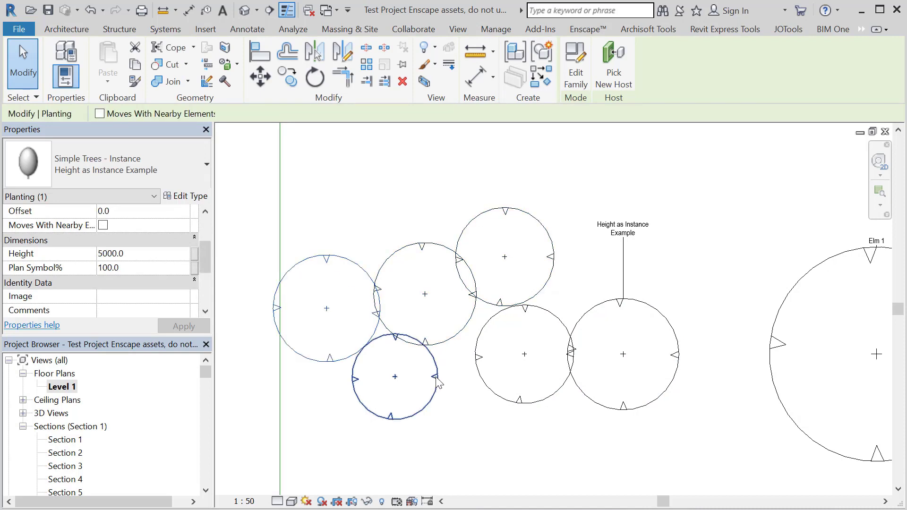
left_click(436, 377)
left_click(526, 309)
left_click(589, 316)
scroll(612, 320, "down", 2)
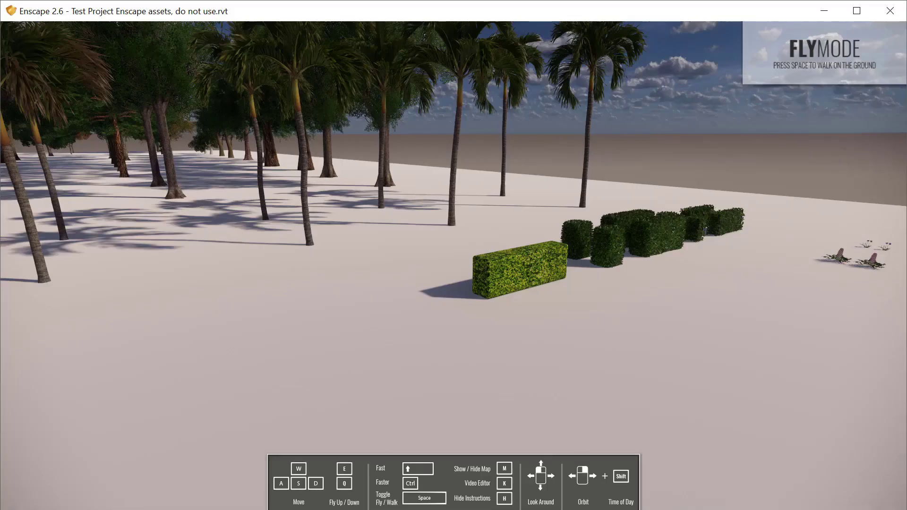
Step: In Enscape, fly to the cluster of height-as-instance trees and the large elm at the corner of the floor
left_click_drag(454, 255, 503, 328)
key("w")
key("w")
key("w")
key("d")
key("s")
key("d")
key("s")
key("a")
left_click_drag(503, 256, 576, 293)
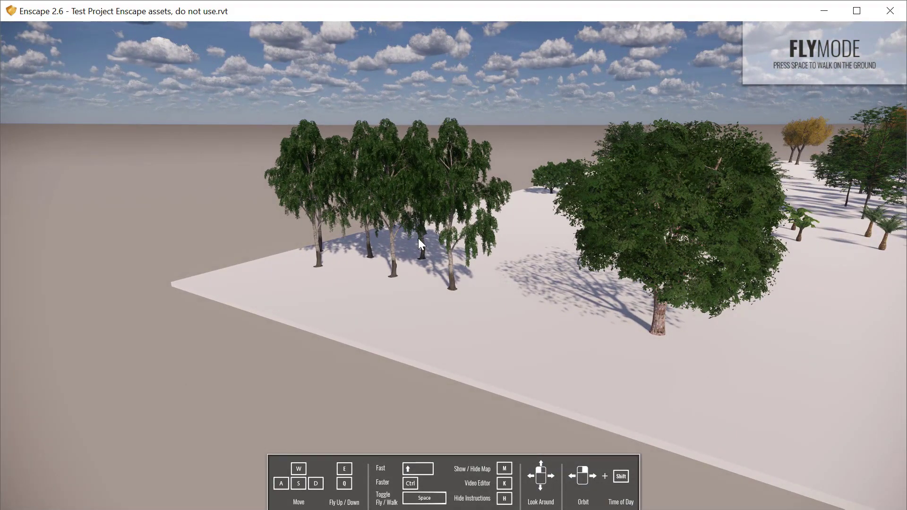
Step: Switch to Revit, open the default 3D view and select one tree in the Height as Instance Example cluster
key("alt+Tab")
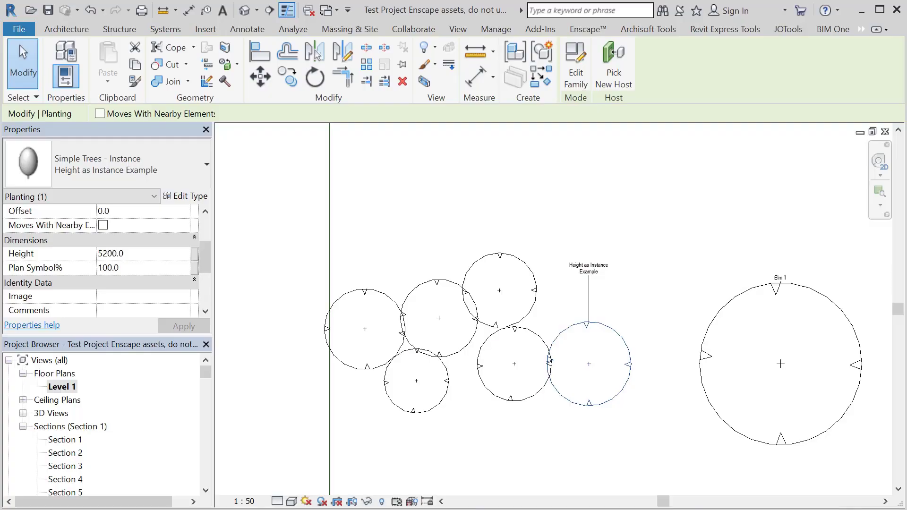
left_click(244, 10)
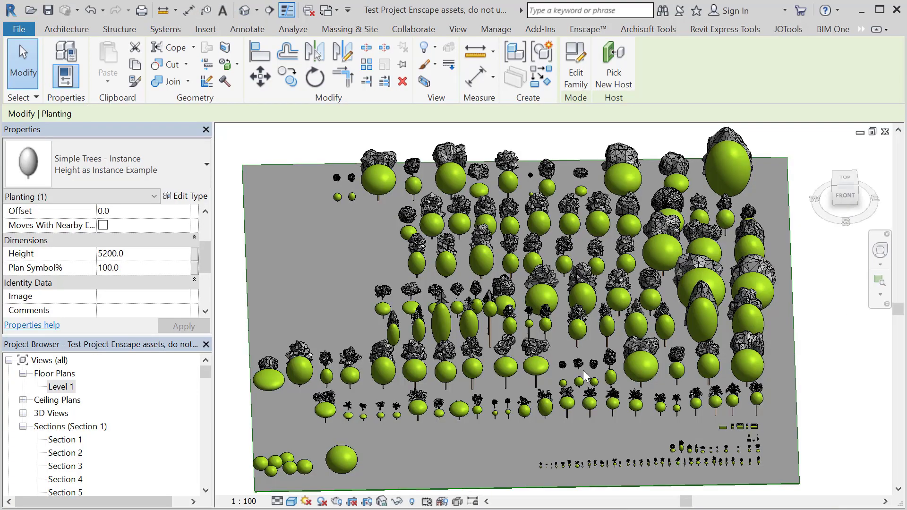
left_click(294, 469)
middle_click_drag(295, 471, 539, 284)
scroll(539, 284, "up", 3)
scroll(551, 266, "up", 2)
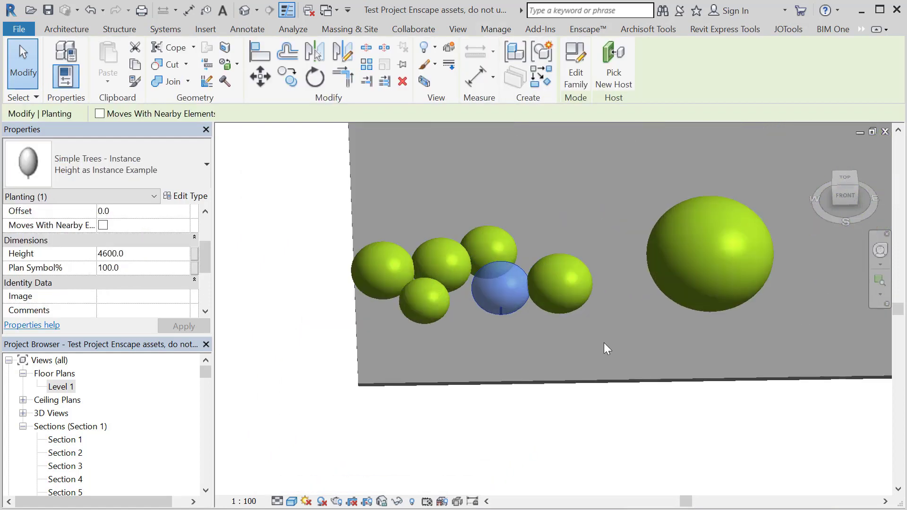
Step: Examine the cluster's differing tree heights from near ground level beside the Elm 1 tree in the 3D view
middle_click_drag(615, 347, 543, 266, "shift")
scroll(566, 282, "up", 2)
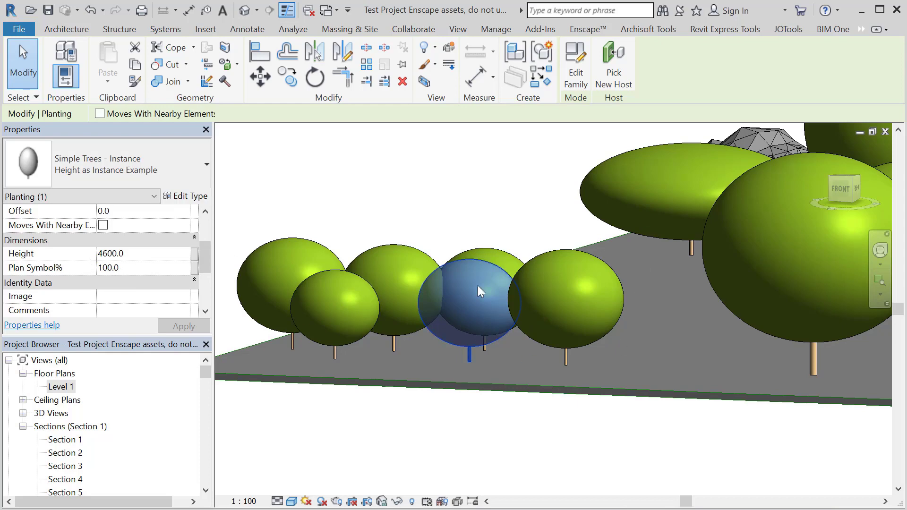
scroll(537, 322, "up", 1)
middle_click_drag(537, 322, 339, 373)
scroll(472, 328, "down", 6)
middle_click_drag(513, 328, 577, 331)
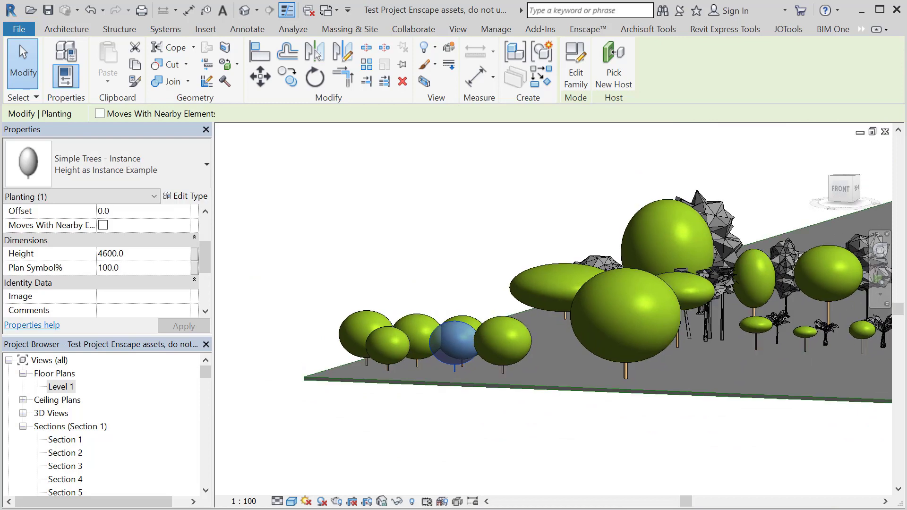